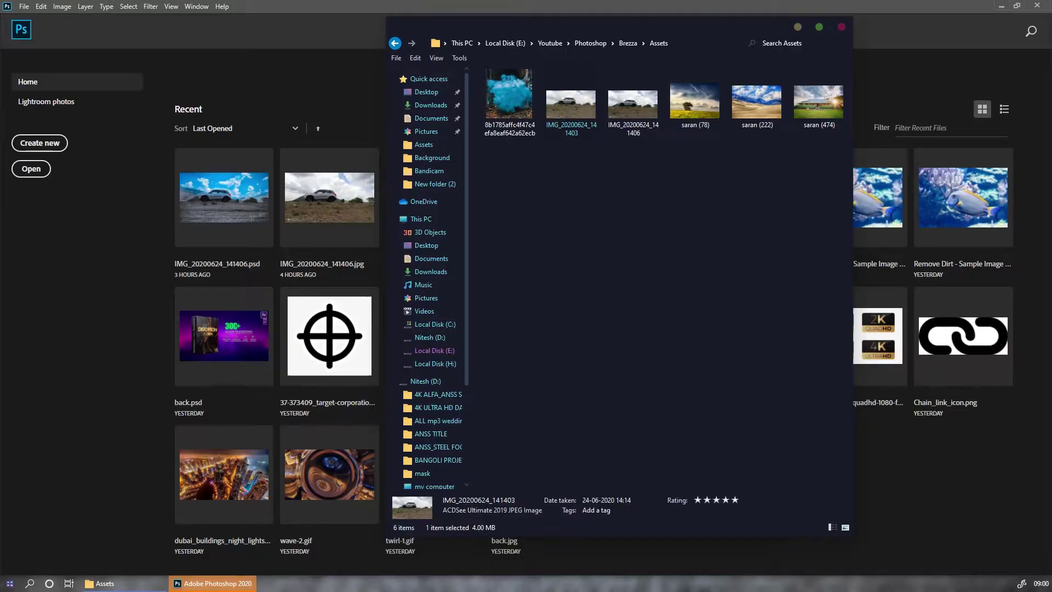
- Preview IMG_20200624_141403, open it in Photoshop, and start enlarging the placed sky image
key(Return)
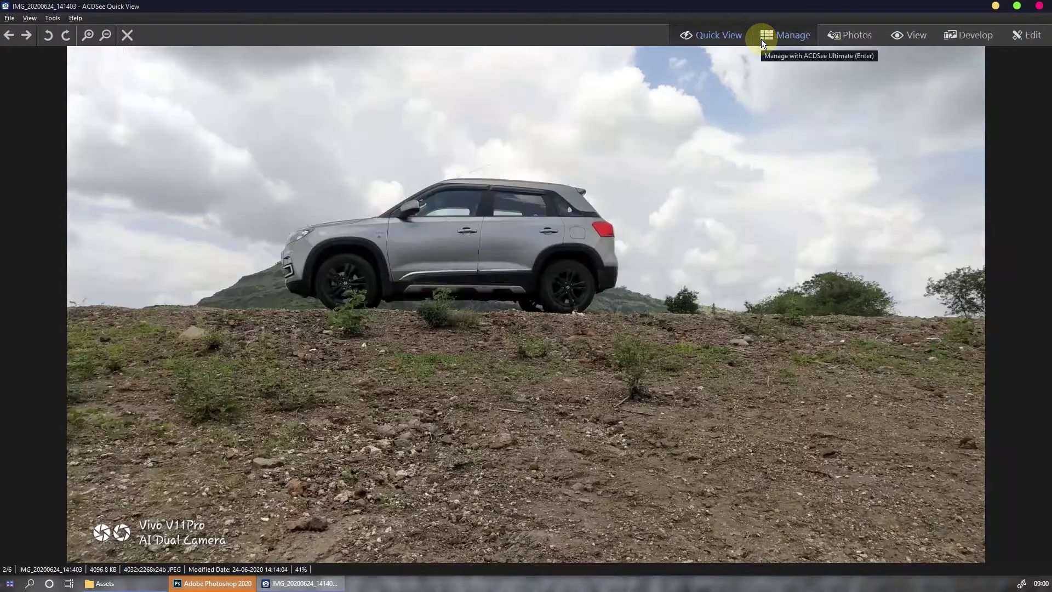
key(Escape)
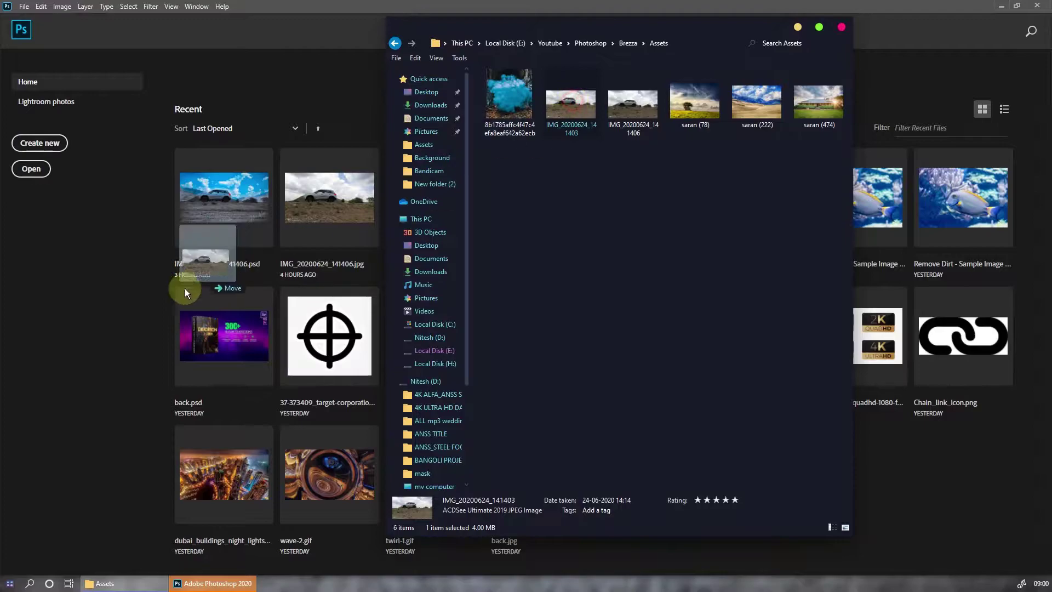
drag(575, 103, 133, 277)
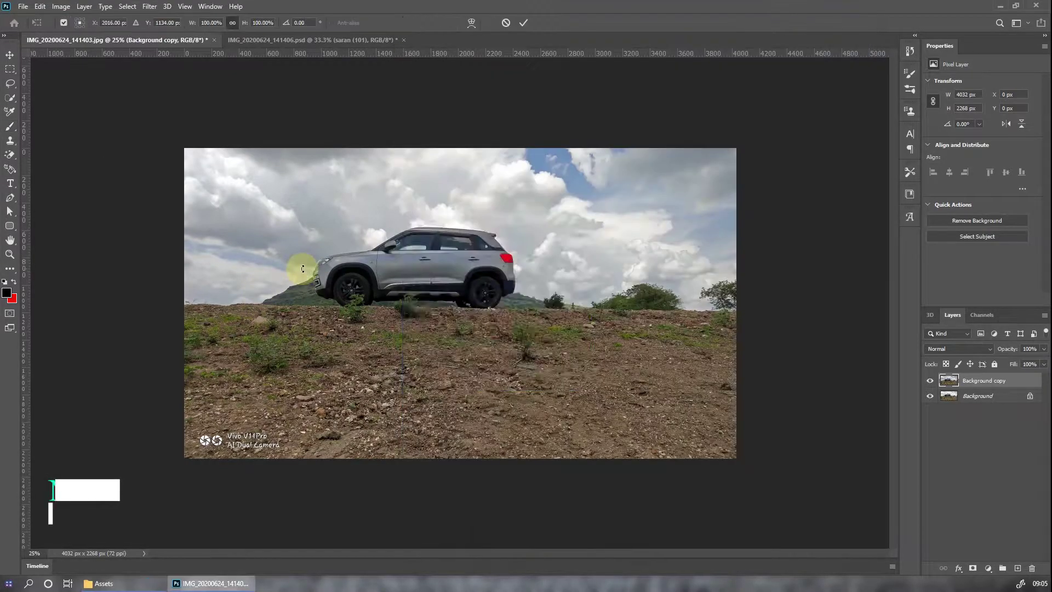
drag(568, 337, 418, 264)
- Scale the saran (101) sky over the canvas, then mask out the rocky ground and SUV
mouse_move(446, 321)
mouse_down()
mouse_move(880, 562)
mouse_move(743, 510)
mouse_up()
click(523, 22)
click(973, 569)
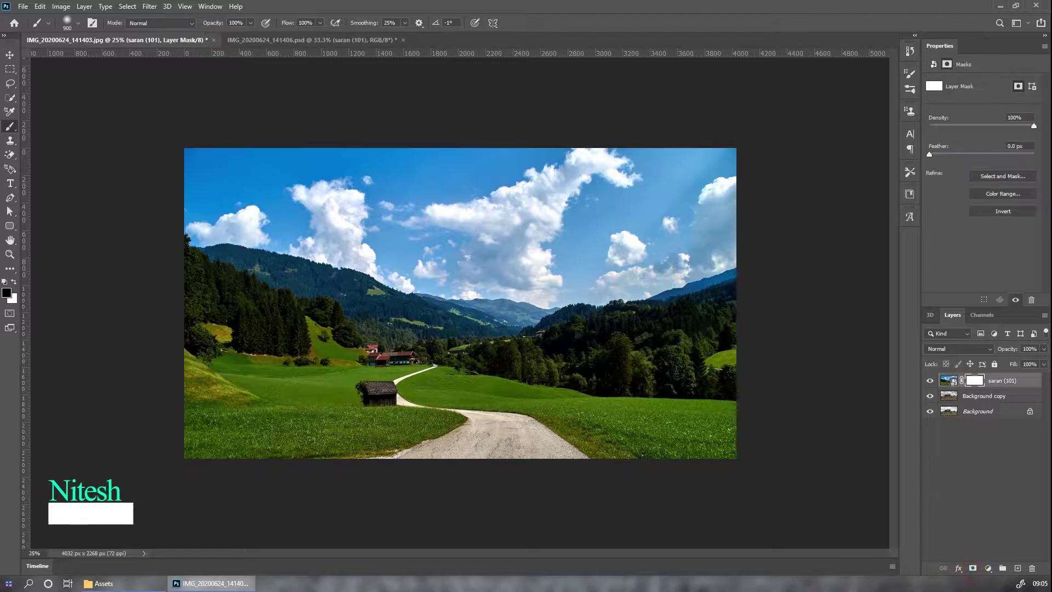
click(9, 126)
mouse_move(799, 430)
mouse_down()
mouse_move(110, 443)
mouse_move(552, 446)
mouse_move(763, 426)
mouse_move(404, 400)
mouse_move(670, 371)
mouse_move(239, 381)
mouse_move(183, 369)
mouse_move(376, 364)
mouse_up()
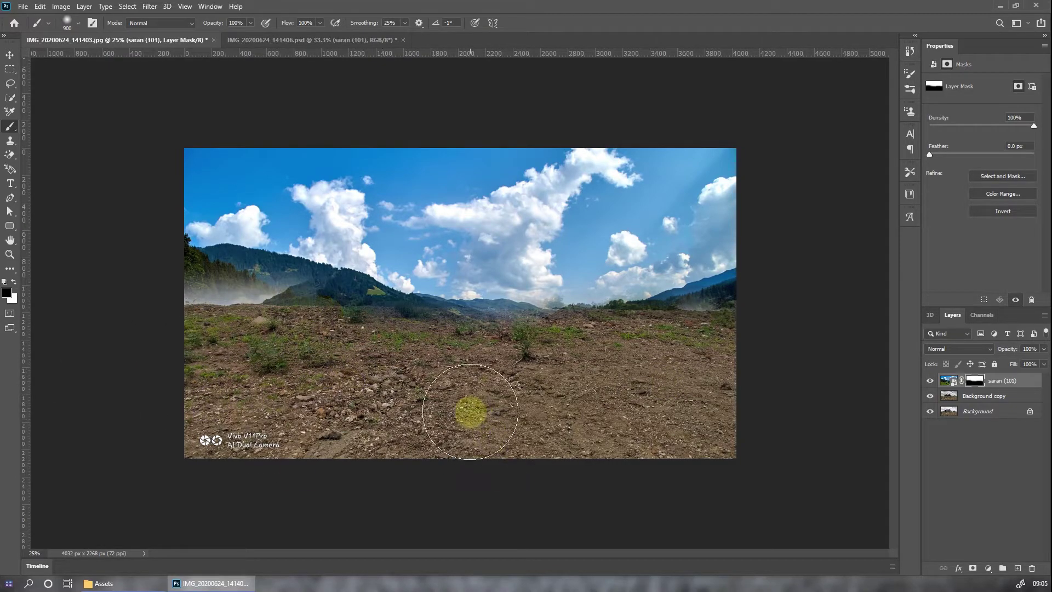
mouse_move(391, 319)
mouse_down()
mouse_move(411, 277)
mouse_move(340, 282)
mouse_up()
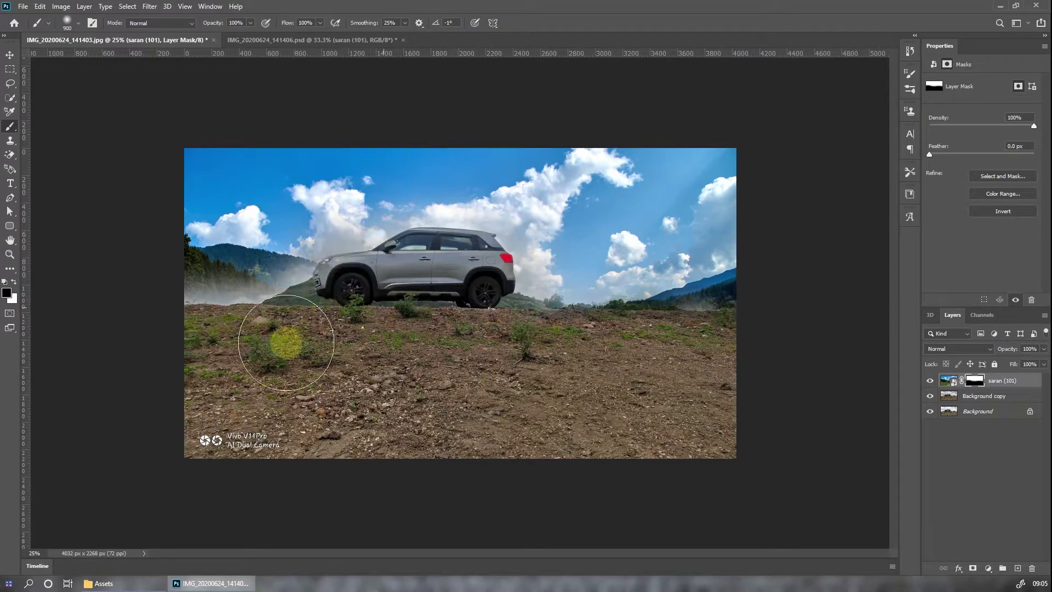
- Nudge the saran (101) sky layer upward with the Move tool
click(950, 382)
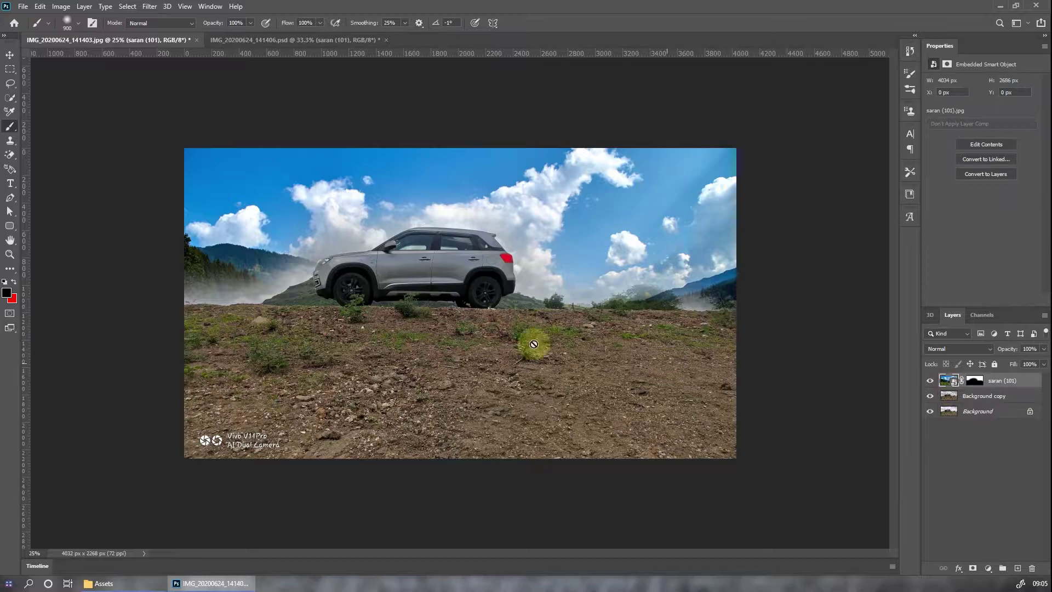
key(v)
key(Up)
key(Up)
key(Up)
key(Up)
key(Up)
key(Up)
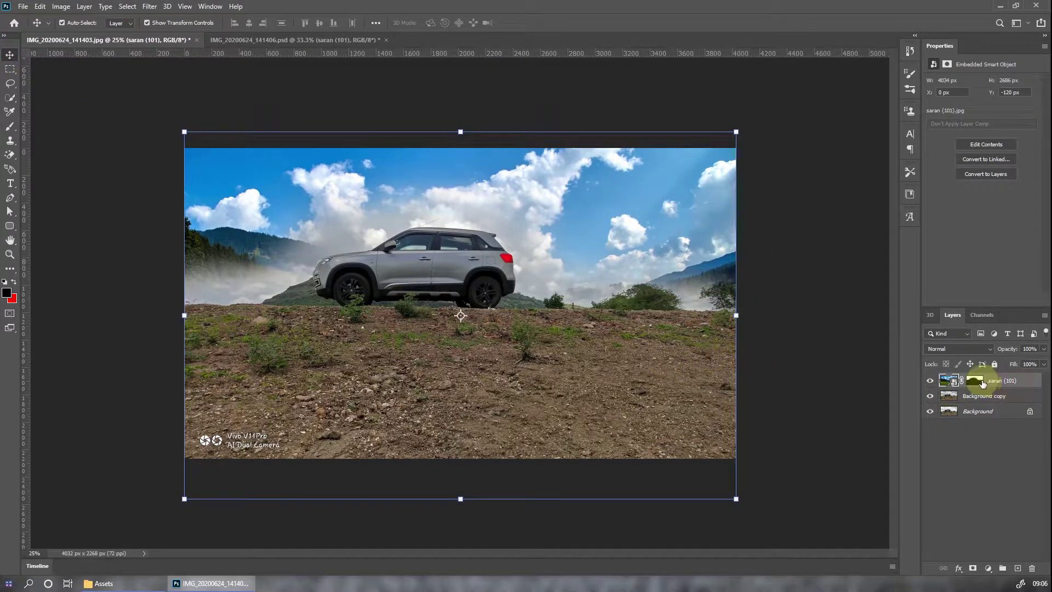
- Reveal mountains and trees on both sides, then fade haze around the car's front with a 200 brush
click(981, 382)
key(b)
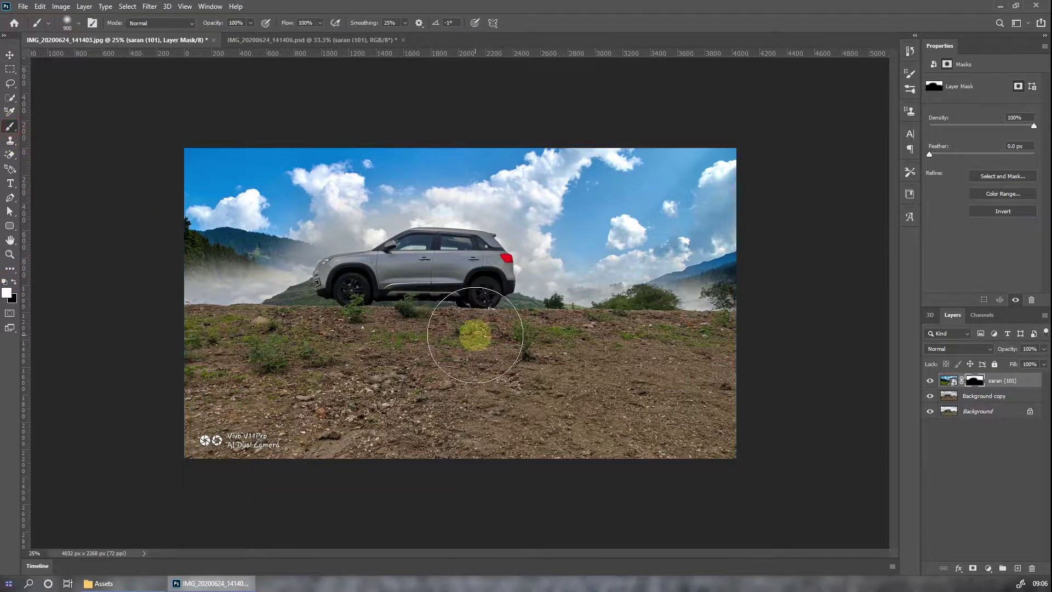
drag(235, 214, 245, 255)
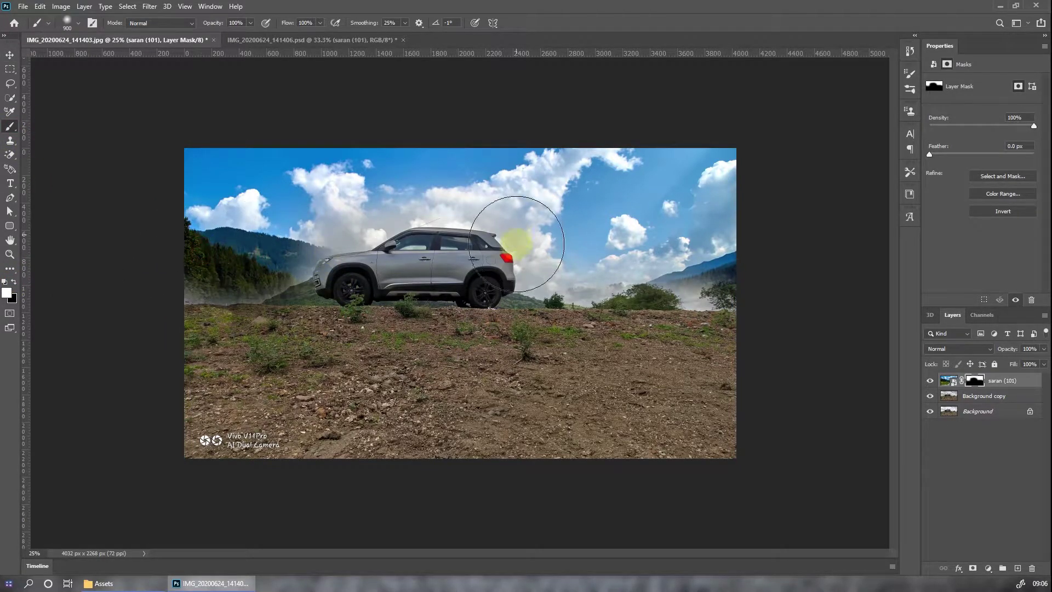
drag(512, 242, 712, 235)
mouse_move(577, 230)
mouse_down()
mouse_move(282, 206)
mouse_move(306, 235)
mouse_move(263, 251)
mouse_move(220, 315)
mouse_move(387, 306)
mouse_up()
key(ctrl+plus)
key(ctrl+plus)
key(bracketleft)
key(bracketleft)
key(bracketleft)
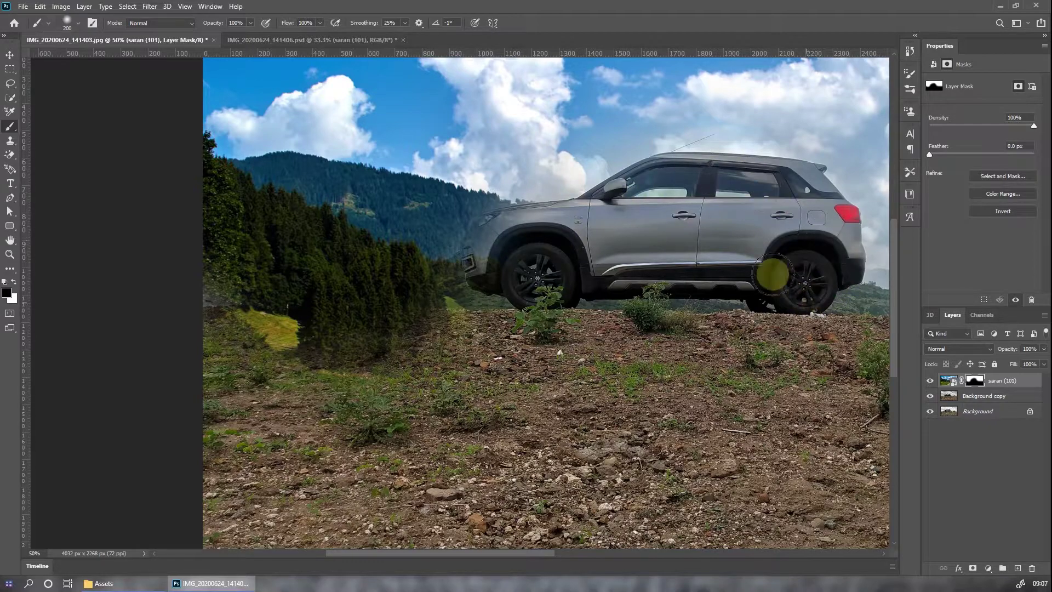
mouse_move(482, 233)
mouse_down()
mouse_move(535, 215)
mouse_move(502, 357)
mouse_move(304, 370)
mouse_move(423, 328)
mouse_move(146, 331)
mouse_move(410, 296)
mouse_up()
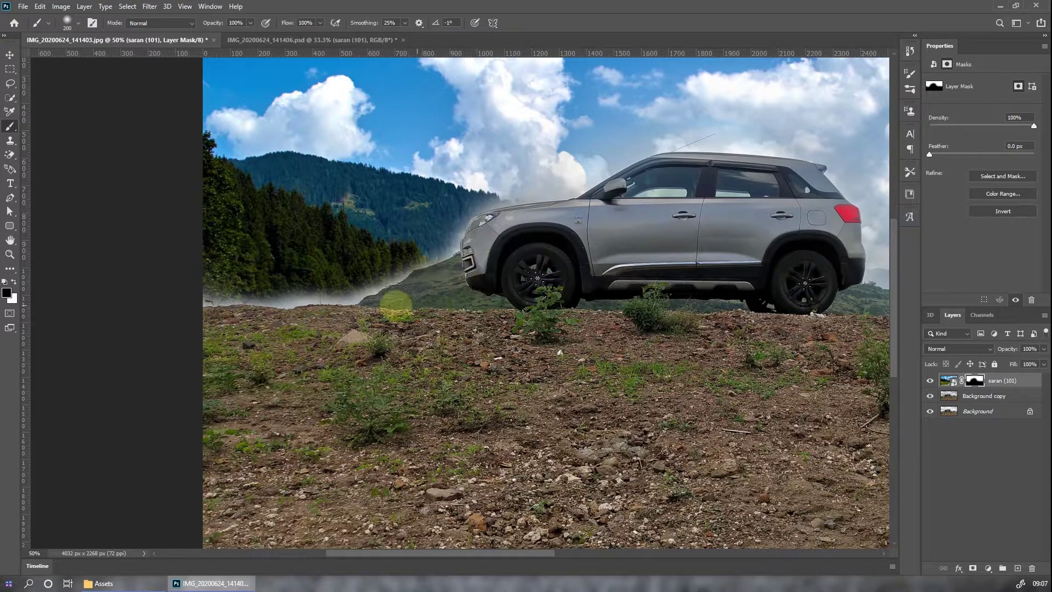
- Paint soft mist along both tree lines at 11% opacity, then shrink the brush to 80
drag(713, 387, 277, 313)
mouse_move(485, 250)
mouse_down()
mouse_move(622, 268)
mouse_move(860, 275)
mouse_up()
drag(734, 282, 537, 312)
key(1)
key(1)
drag(536, 242, 394, 247)
drag(383, 199, 271, 150)
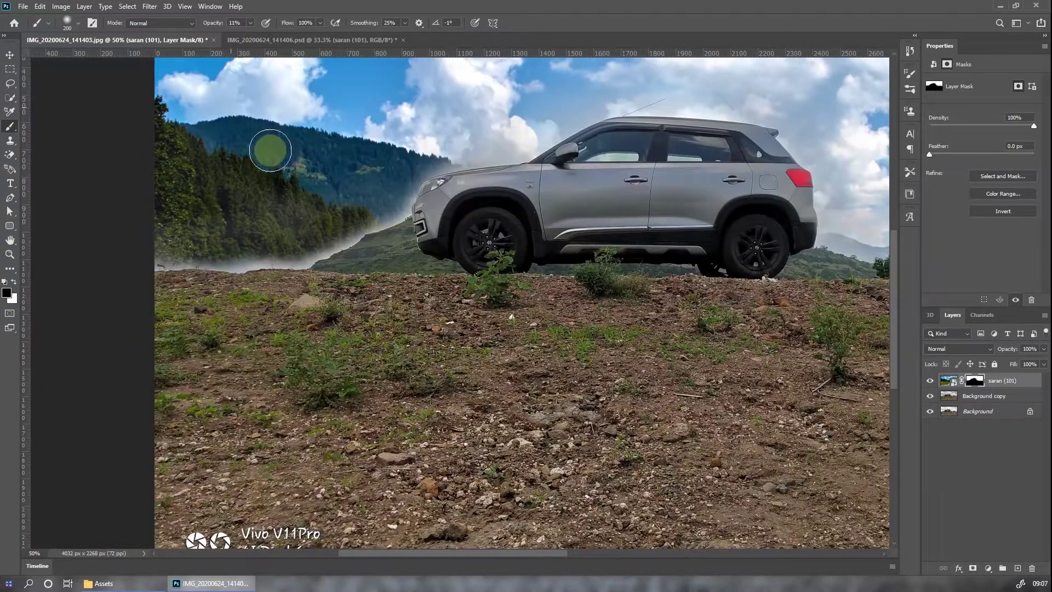
key(ctrl+minus)
key(bracketleft)
key(bracketleft)
key(bracketleft)
drag(680, 336, 610, 286)
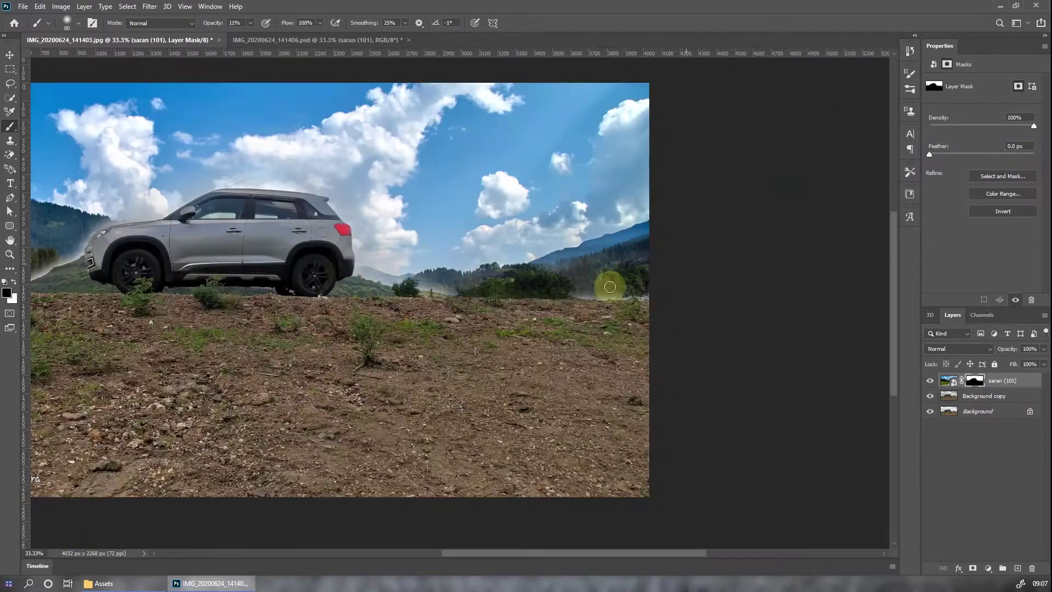
key(ctrl+minus)
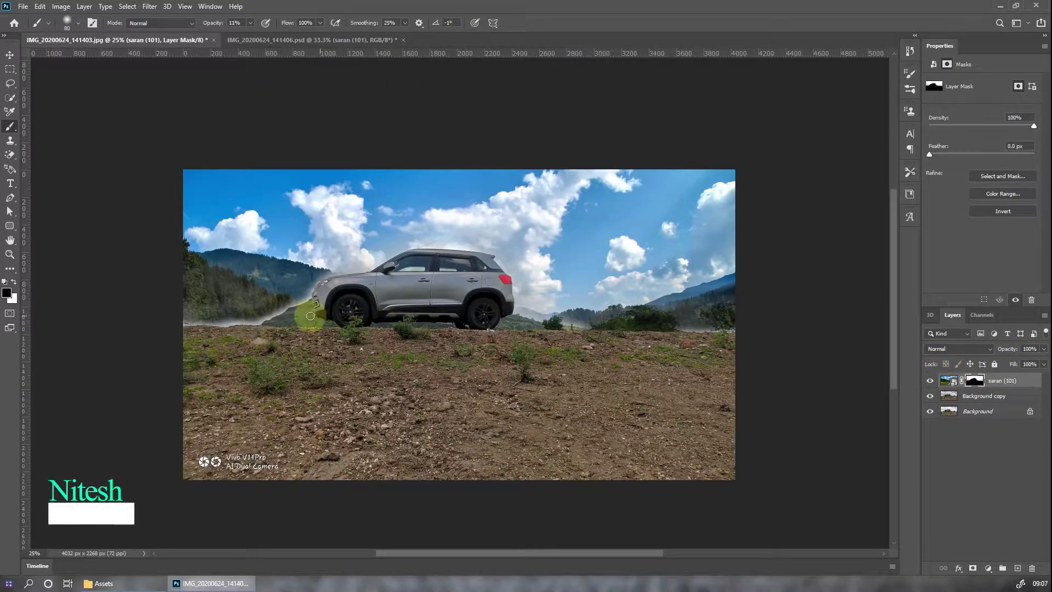
- Brush faint white haze over the trees and fog line left of the car, then zoom out to 25%
scroll(188, 270, up, 2)
scroll(188, 271, up, 1)
key(x)
mouse_move(430, 305)
mouse_down()
mouse_move(369, 335)
mouse_move(325, 305)
mouse_up()
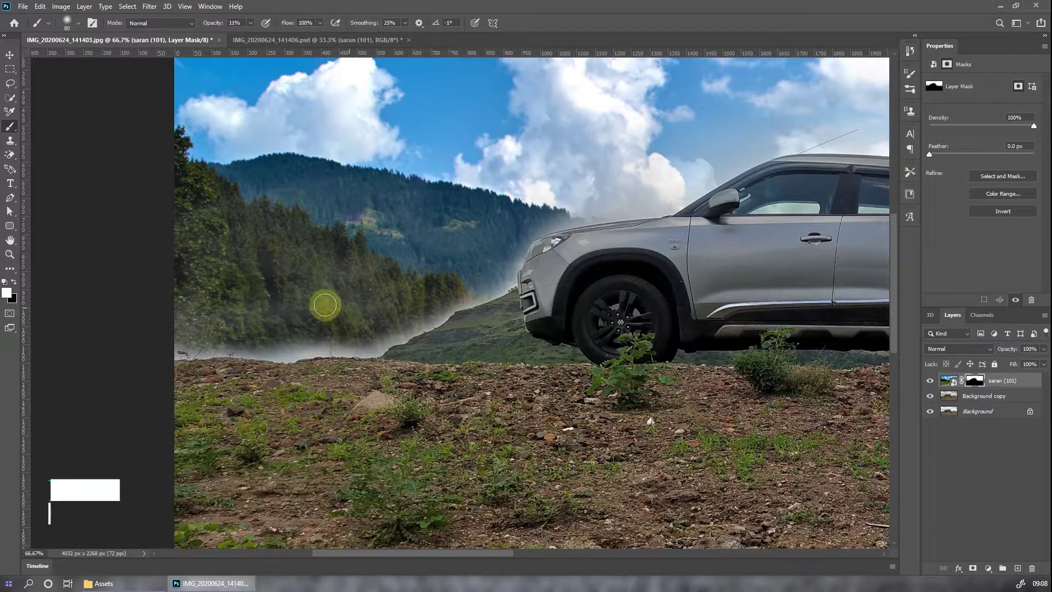
drag(324, 369, 394, 337)
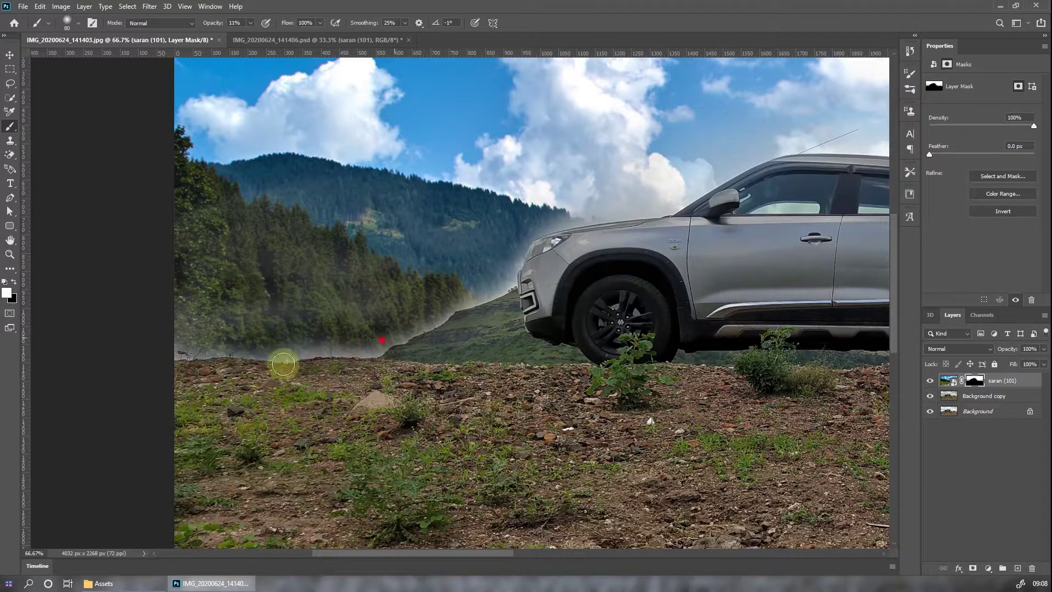
drag(748, 208, 568, 214)
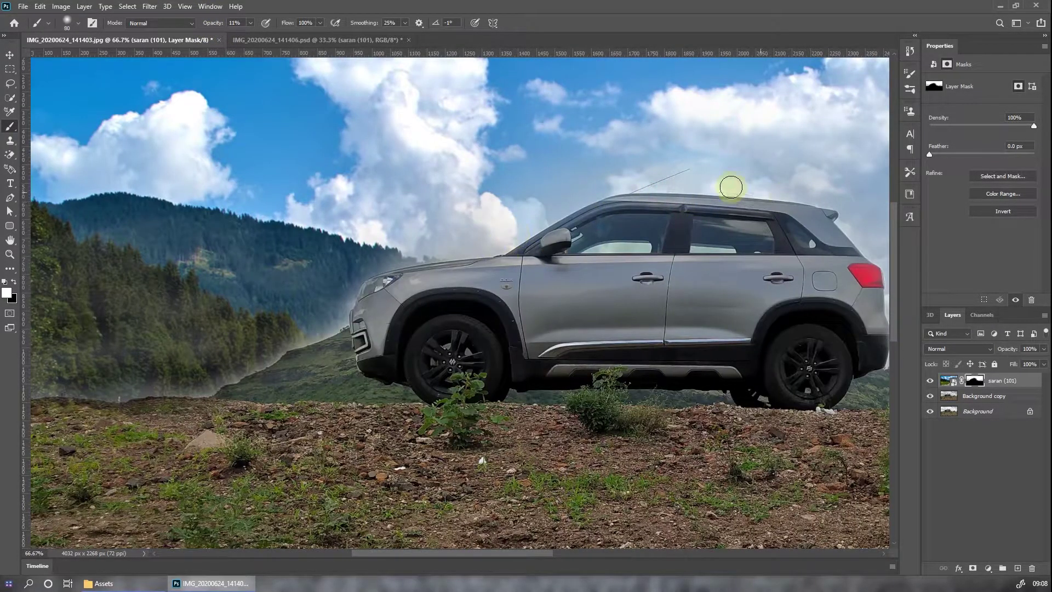
alt+click(613, 248)
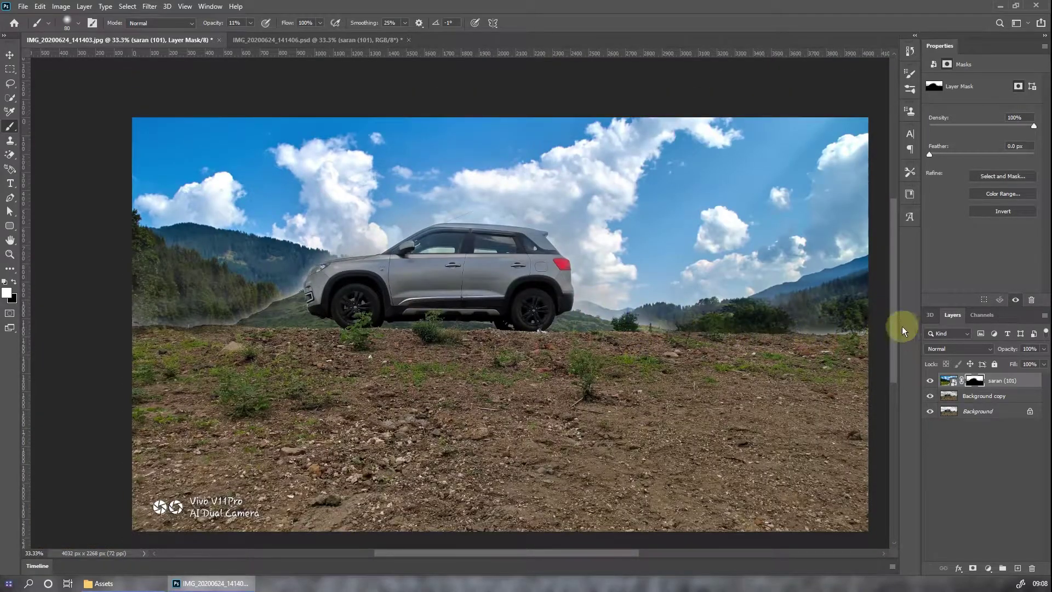
alt+click(509, 332)
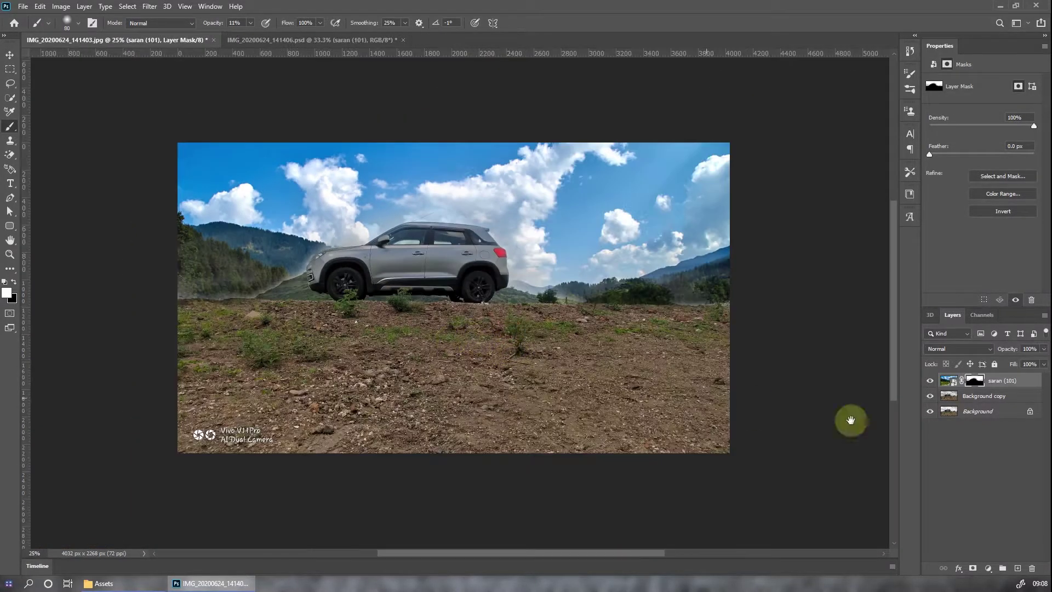
- Preview the saran (474) house photo from the Assets folder and place it into the composition
click(125, 585)
double_click(544, 159)
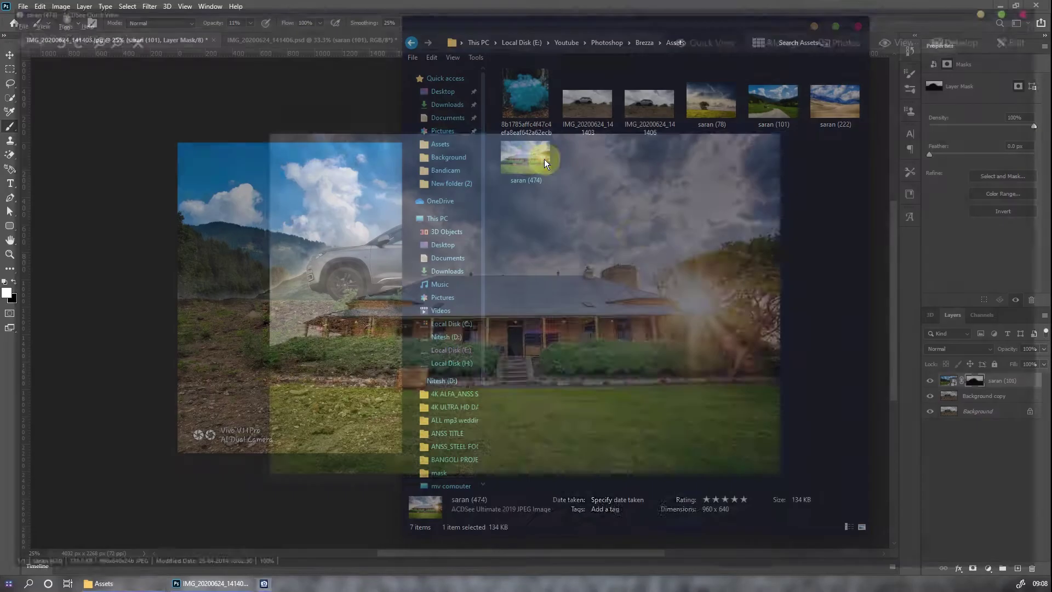
scroll(640, 231, up, 3)
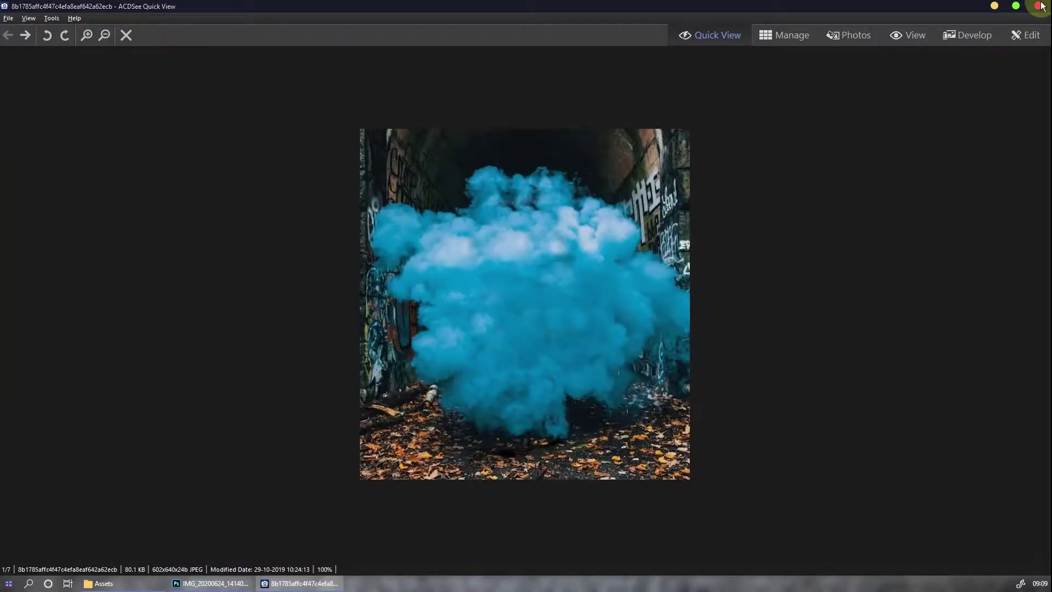
key(Escape)
mouse_move(525, 158)
mouse_down()
mouse_move(422, 261)
mouse_move(645, 421)
mouse_up()
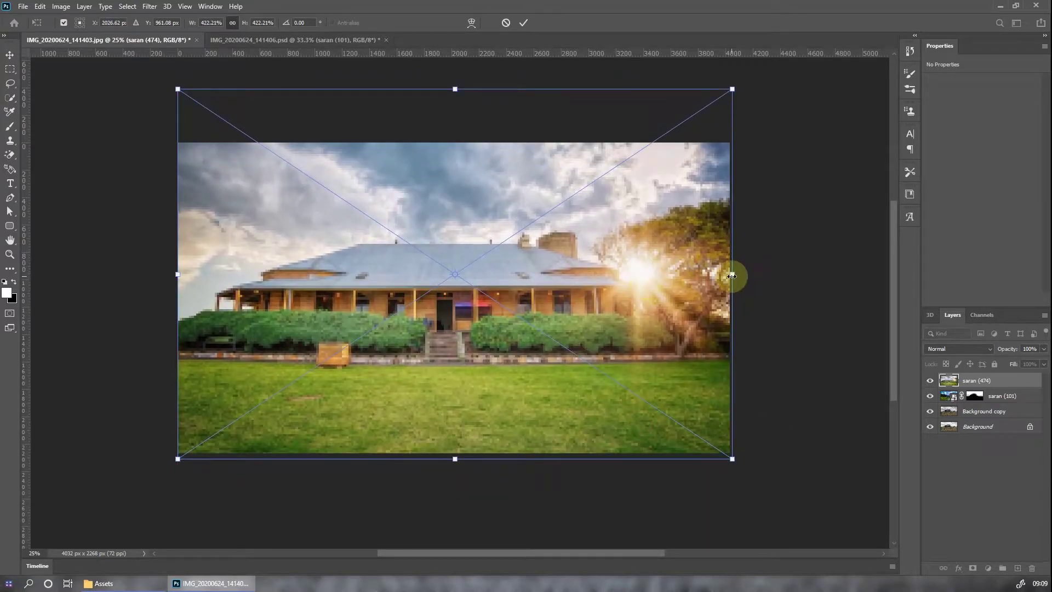
- Stretch, enlarge and raise the saran (474) house photo, then commit the transform
drag(733, 275, 835, 274)
drag(509, 498, 510, 518)
drag(554, 432, 590, 367)
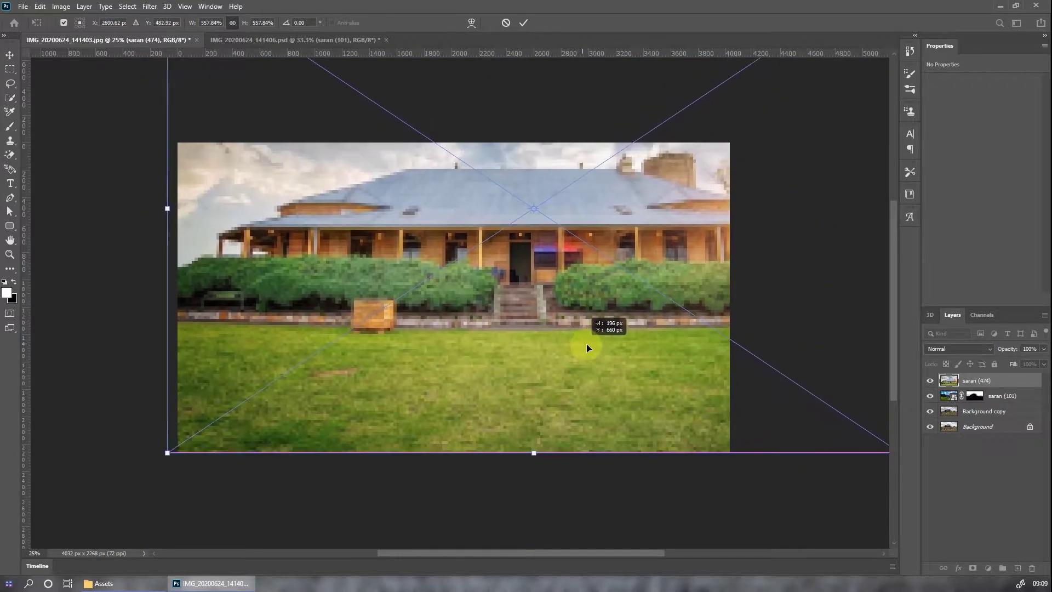
click(524, 22)
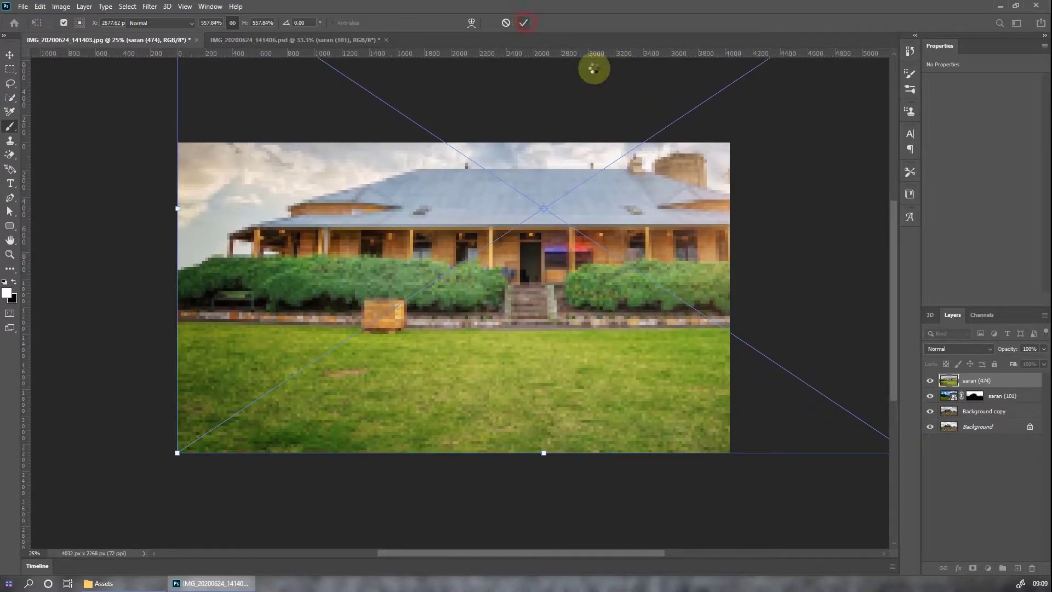
- Mask saran (474) with a 900+ black brush at 100% opacity, keeping only its lawn
click(972, 569)
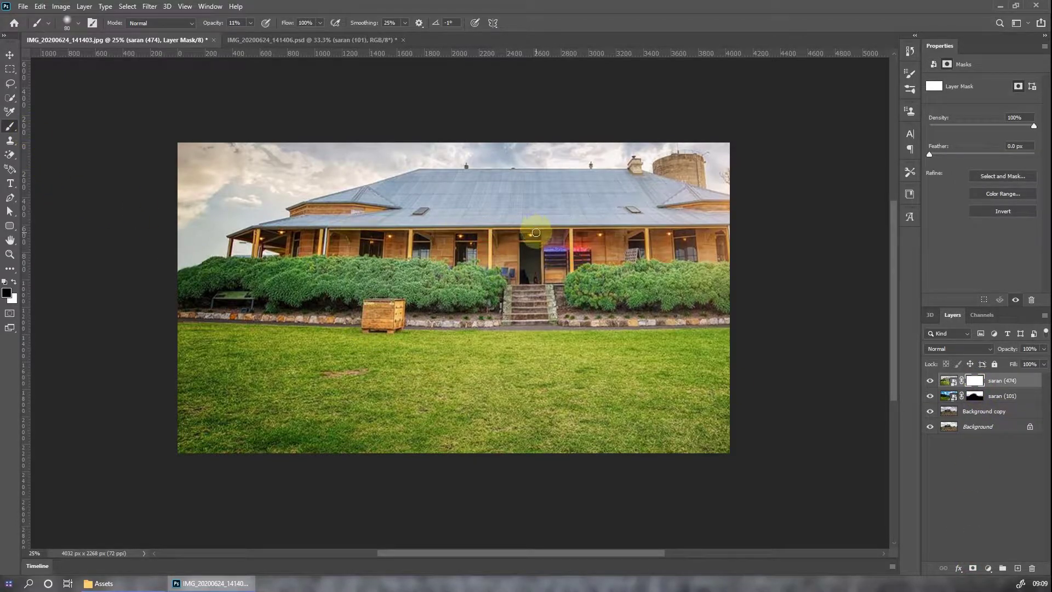
key(bracketright)
key(bracketright)
key(bracketright)
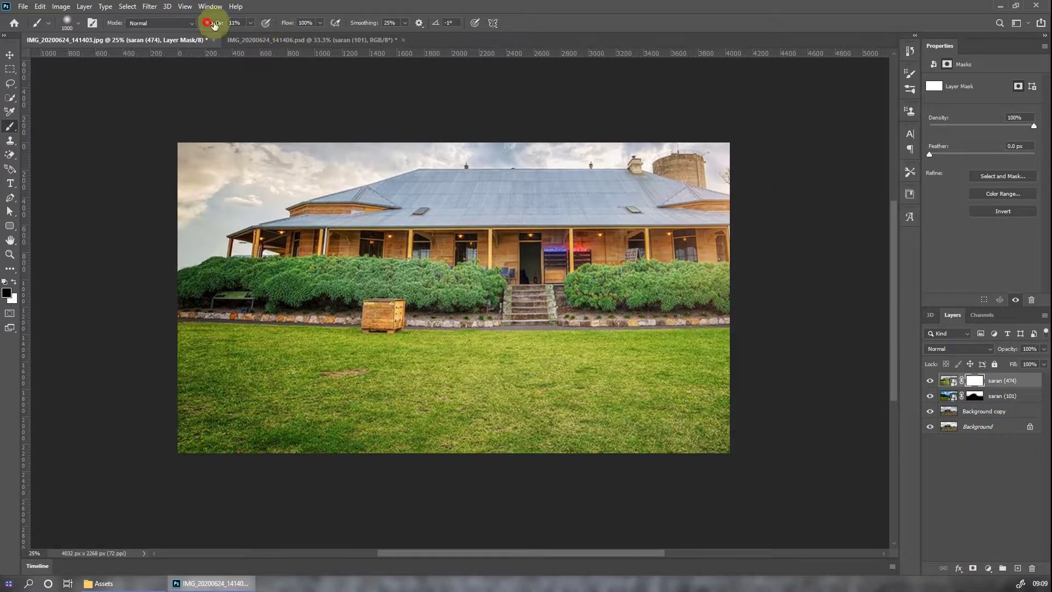
text(100)
key(Return)
key(bracketright)
mouse_move(846, 216)
mouse_down()
mouse_move(439, 239)
mouse_move(718, 253)
mouse_move(618, 228)
mouse_move(315, 260)
mouse_move(133, 246)
mouse_move(722, 251)
mouse_move(146, 218)
mouse_move(646, 301)
mouse_up()
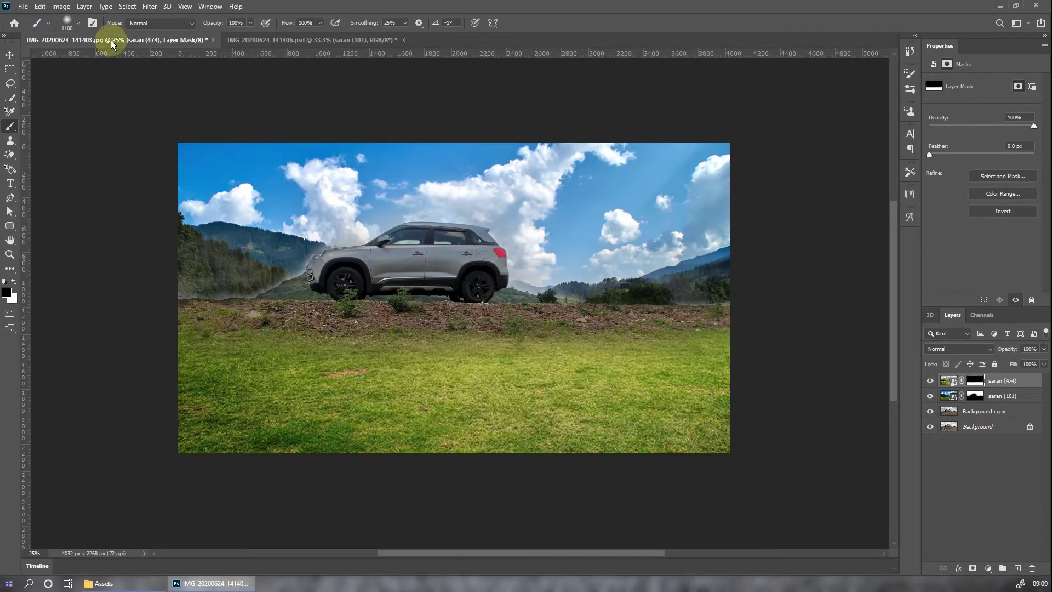
click(10, 55)
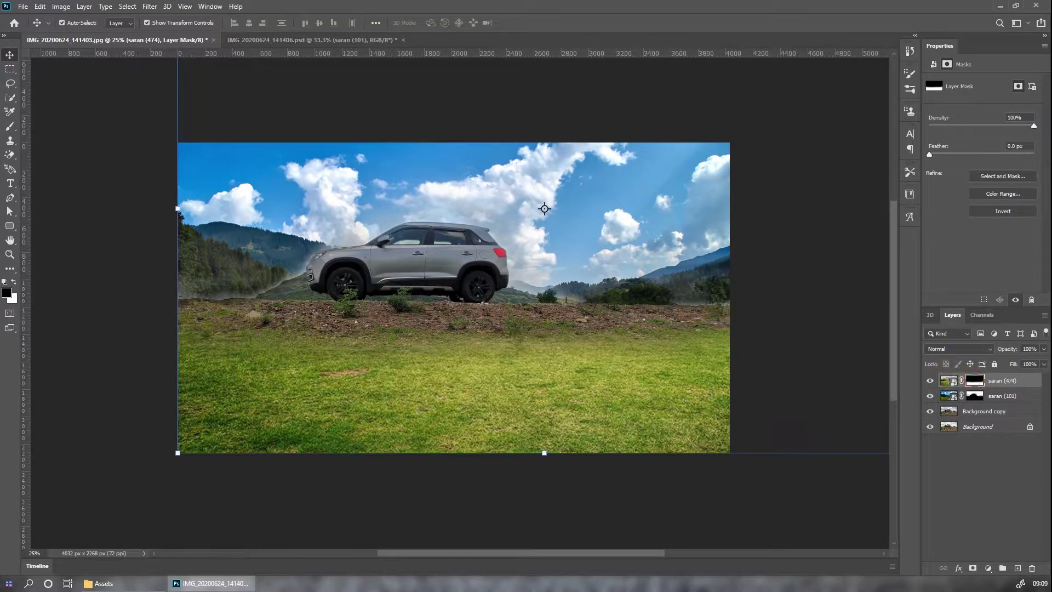
key(b)
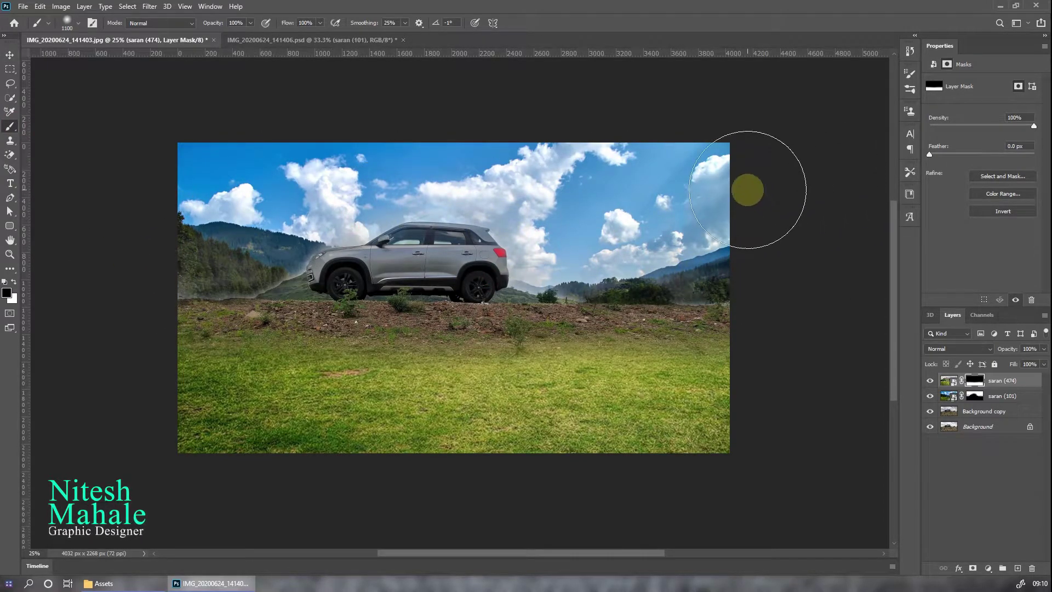
click(1009, 382)
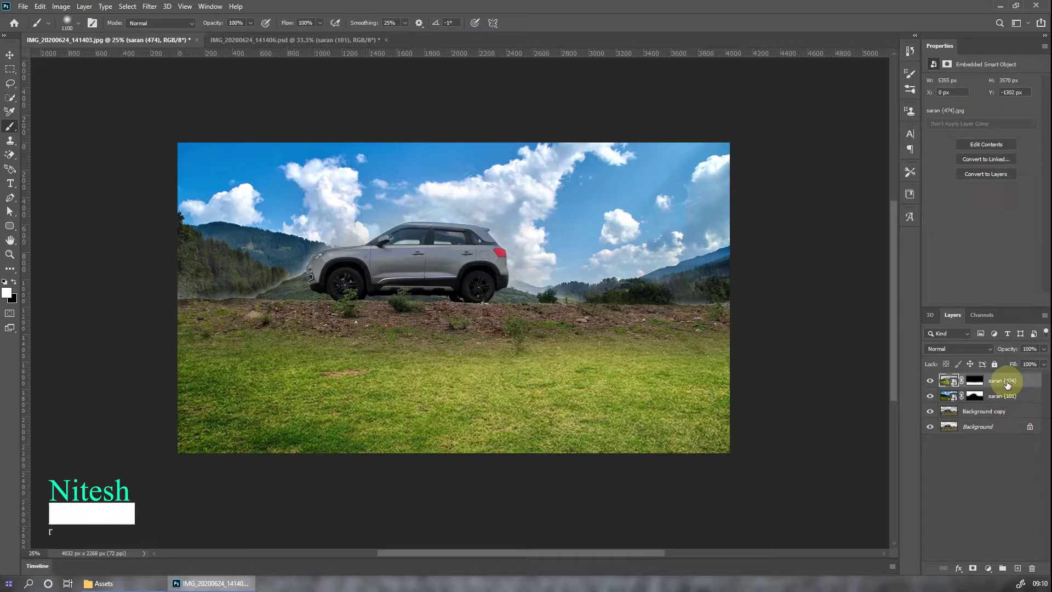
- Stamp all visible layers into Layer 1 and convert it for smart filters
key(ctrl+shift+alt+e)
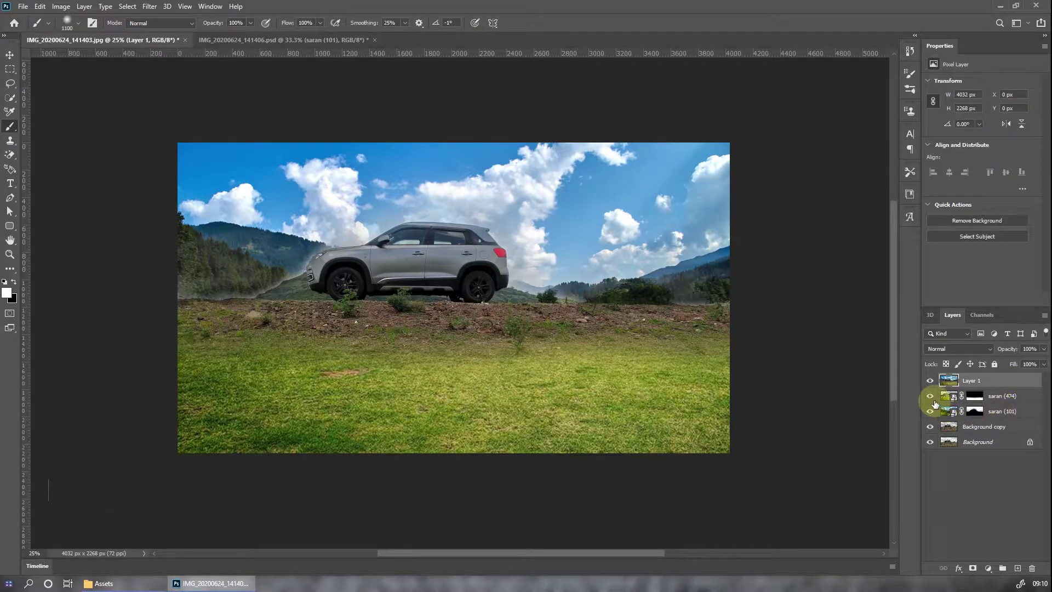
click(156, 9)
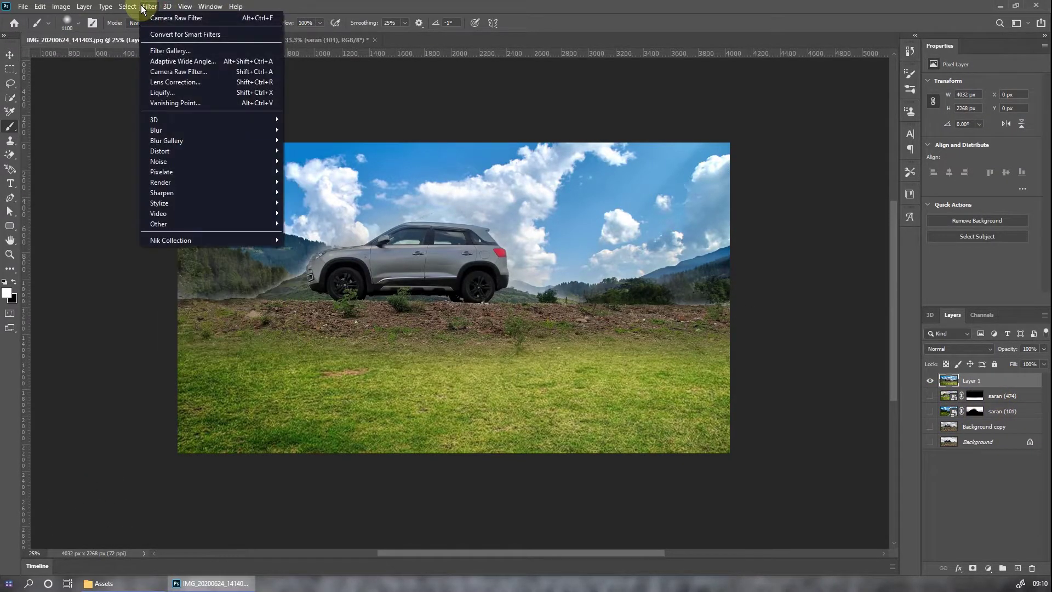
click(152, 34)
- Apply Camera Raw with Contrast +38, Highlights -21, Shadows +69, Whites -87, Blacks +30
click(150, 9)
click(156, 71)
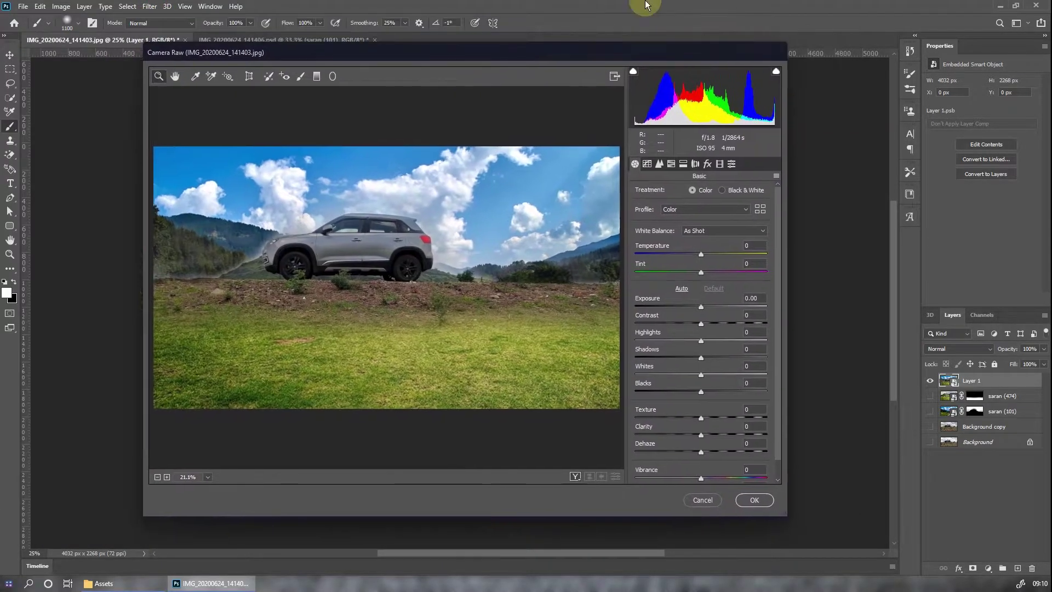
drag(706, 310, 702, 311)
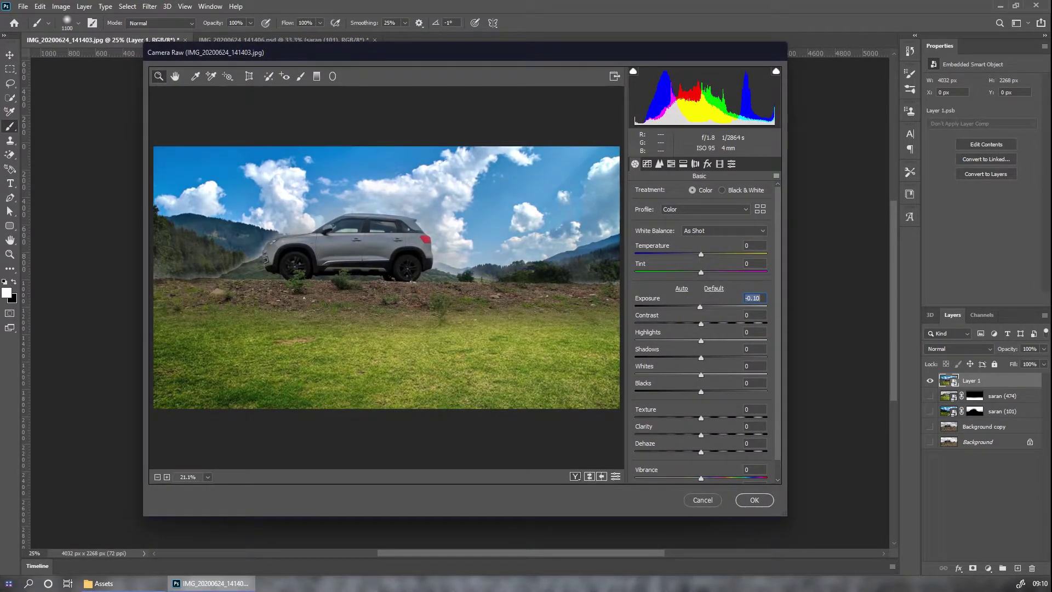
click(712, 288)
mouse_move(700, 327)
mouse_down()
mouse_move(726, 336)
mouse_move(688, 350)
mouse_move(745, 376)
mouse_up()
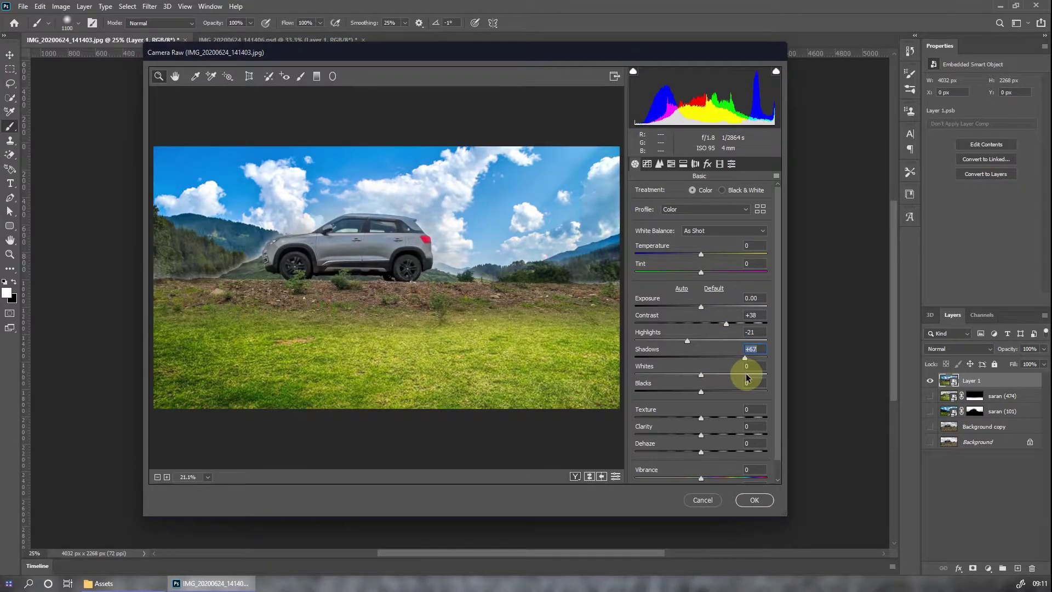
drag(701, 377, 644, 374)
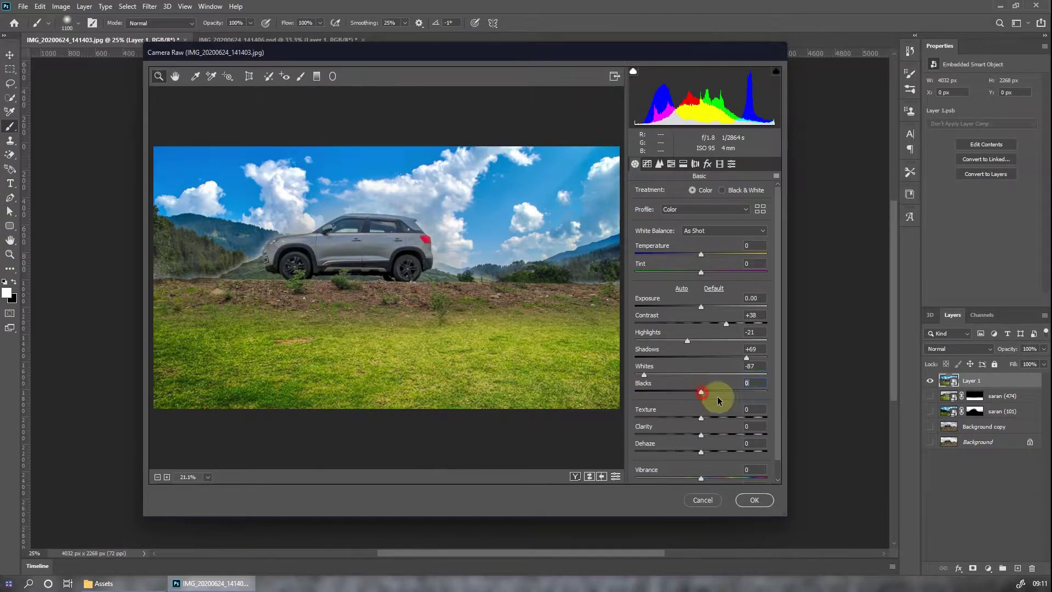
drag(718, 396, 706, 419)
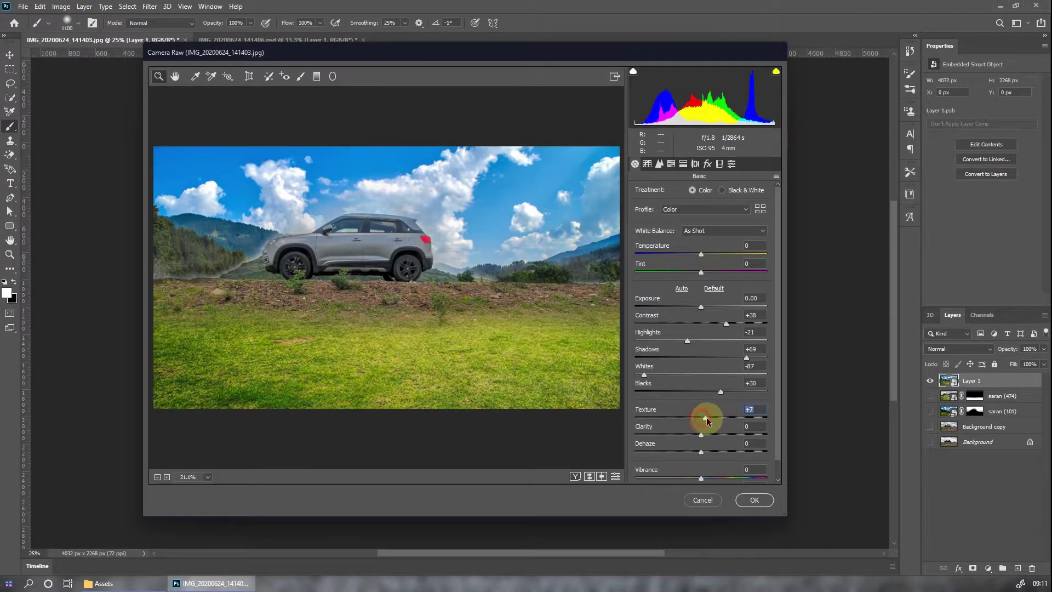
click(755, 500)
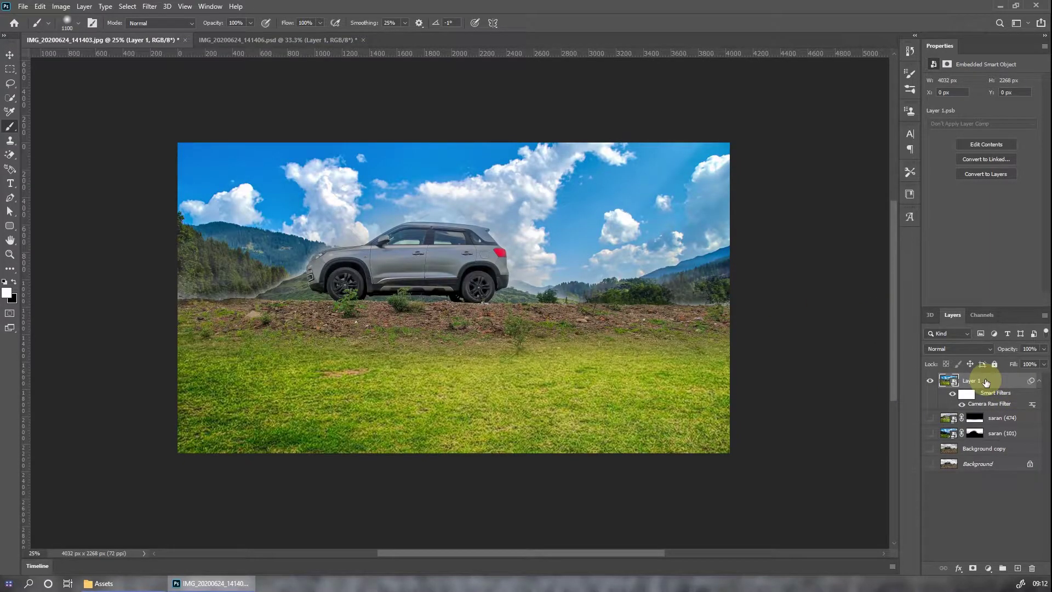
- In Camera Raw HSL, boost Greens saturation and shift the Greens hue to -100
click(152, 7)
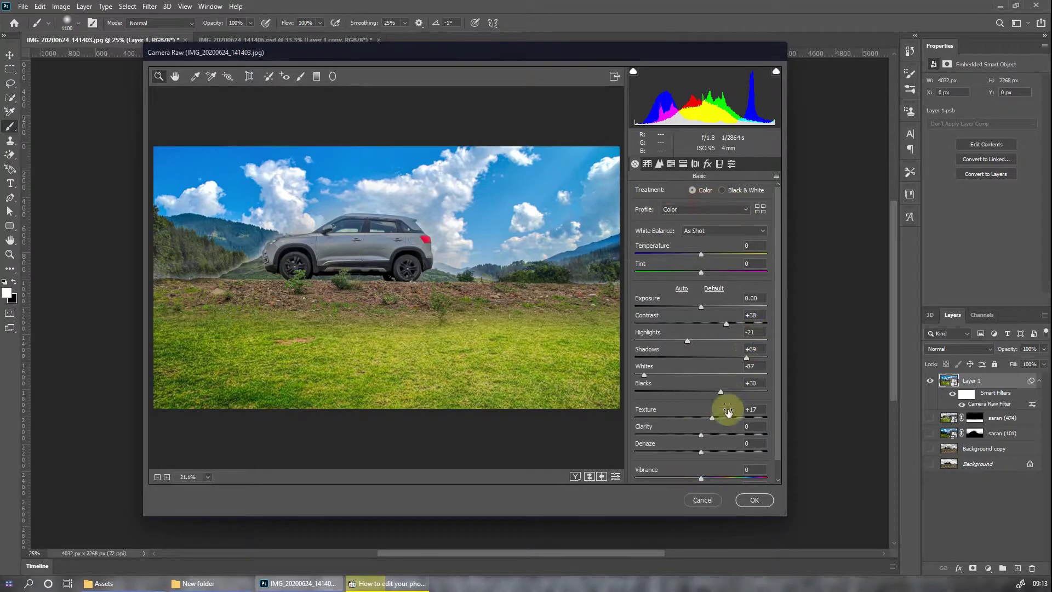
click(684, 165)
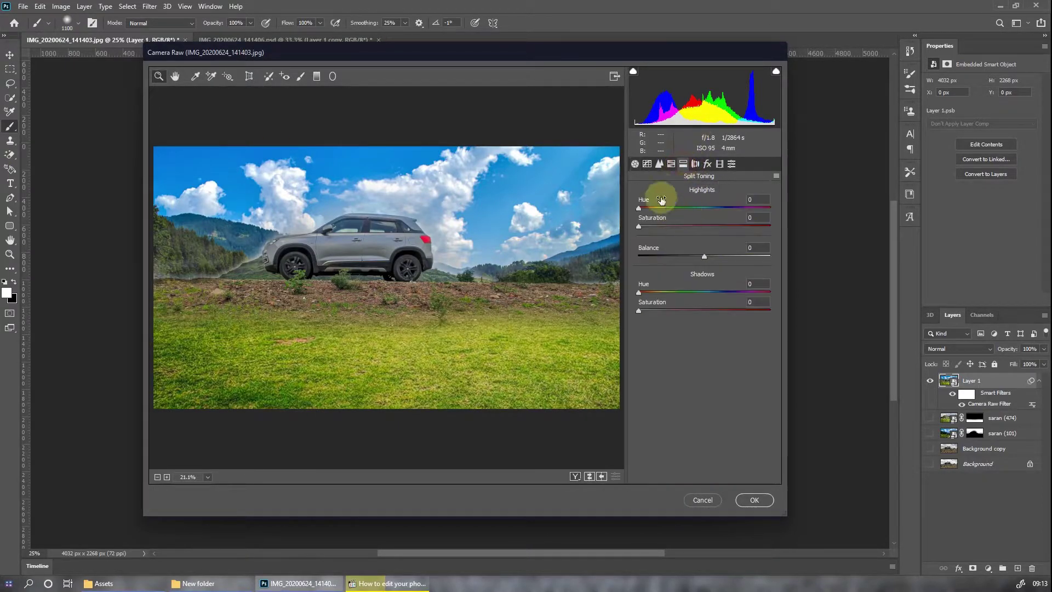
click(671, 163)
click(642, 194)
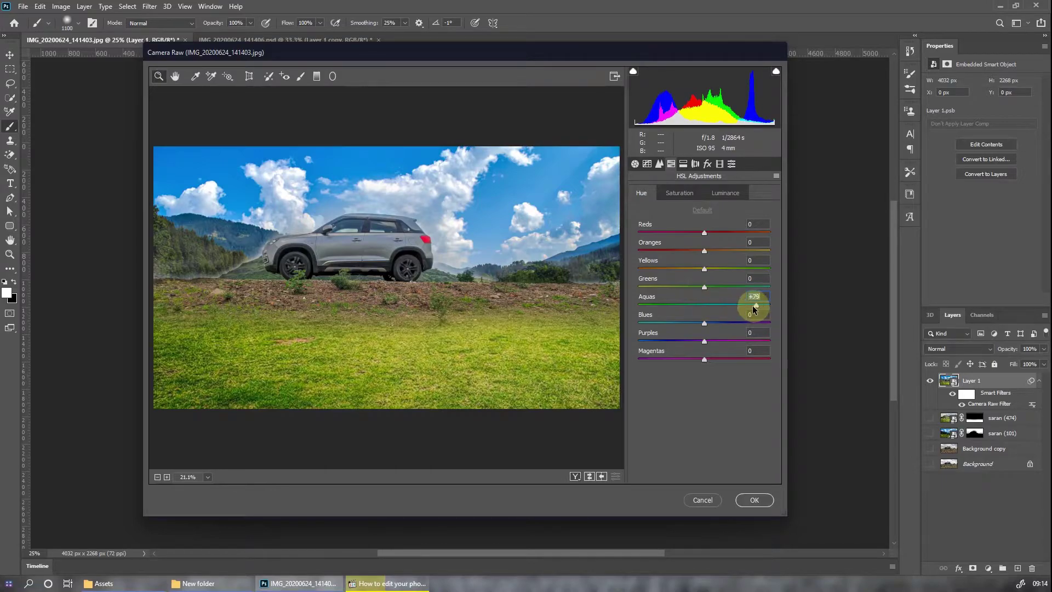
click(682, 196)
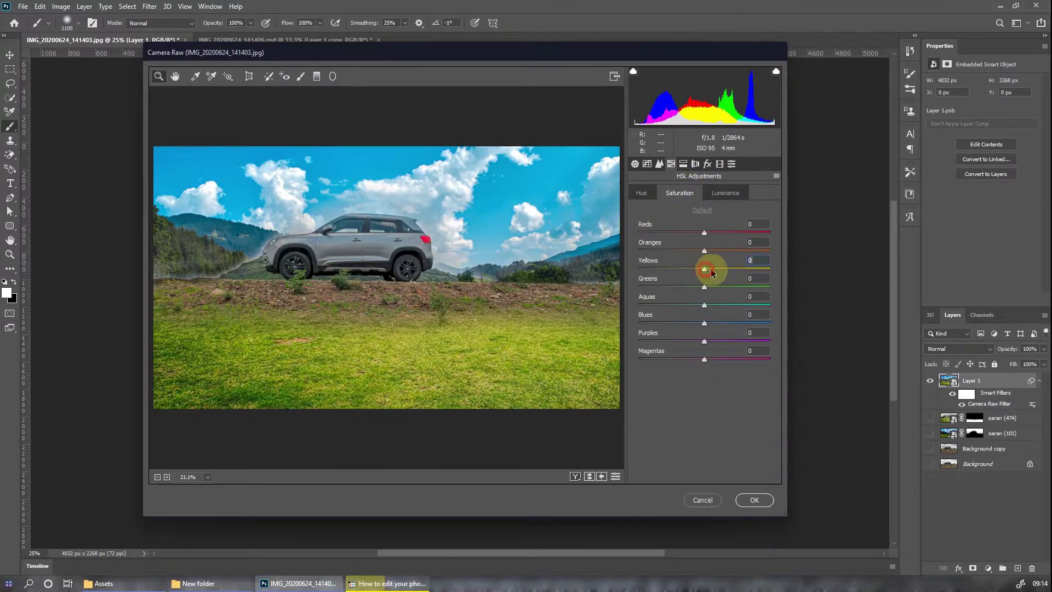
drag(711, 291, 735, 290)
click(641, 193)
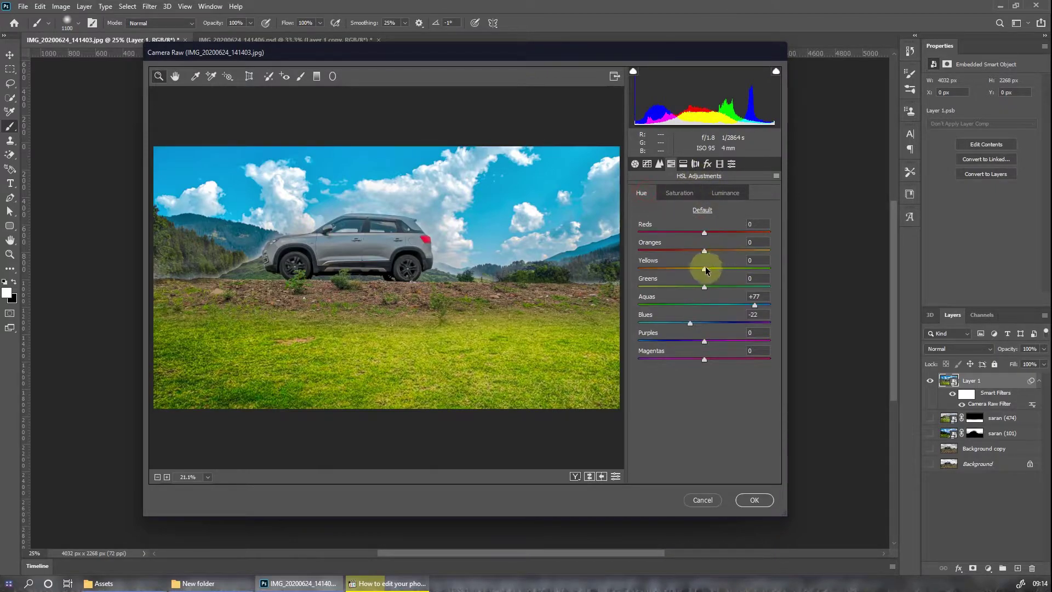
drag(696, 290, 615, 291)
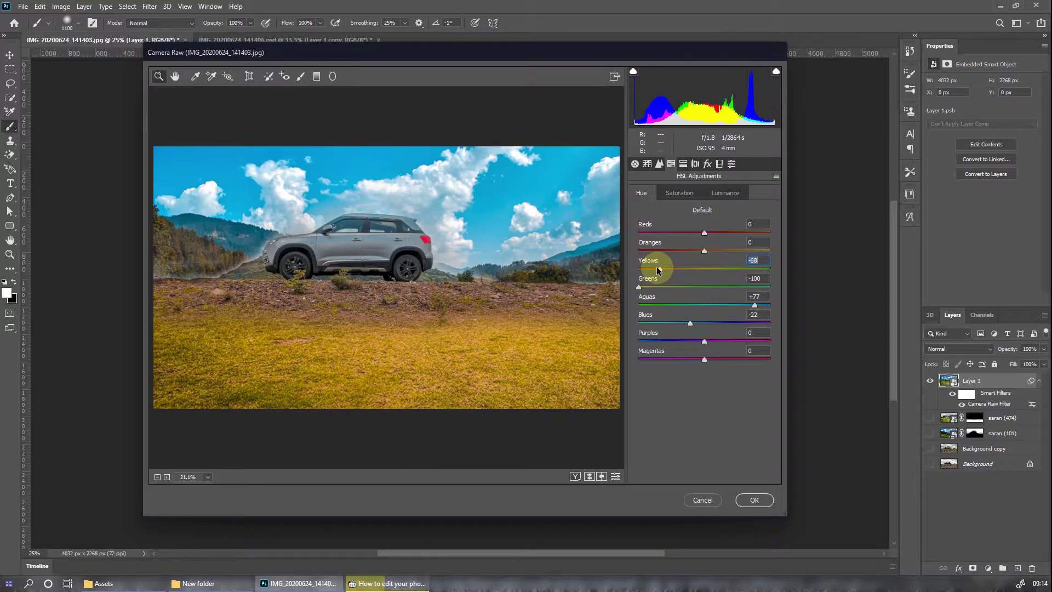
- Boost Aquas saturation, set Aquas luminance +33, Aquas hue +37, Blues hue -21, and apply
click(683, 191)
drag(735, 305, 735, 322)
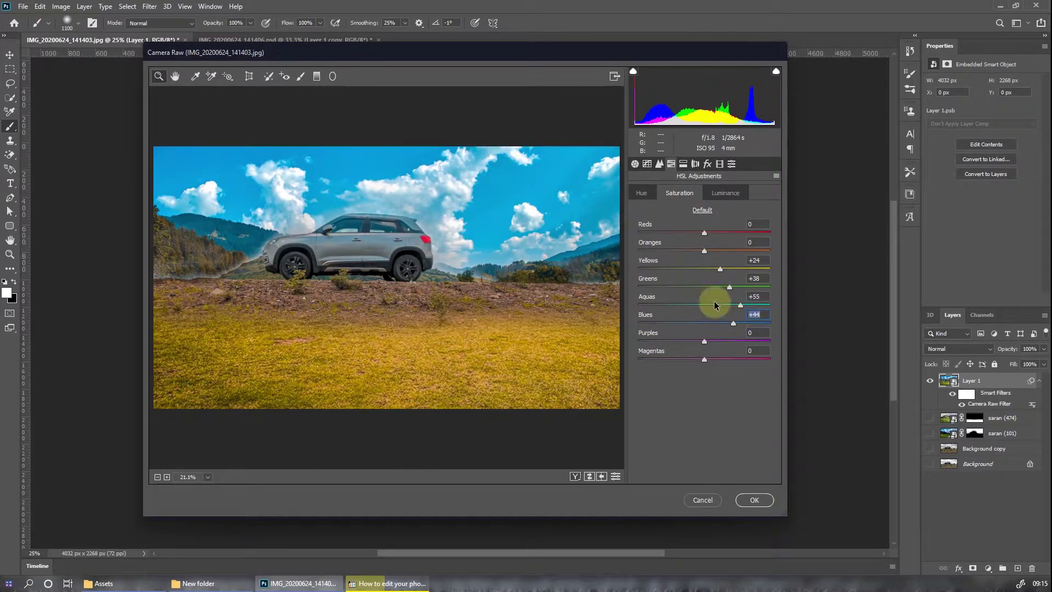
click(725, 193)
mouse_move(704, 300)
mouse_down()
mouse_move(726, 305)
mouse_move(706, 325)
mouse_up()
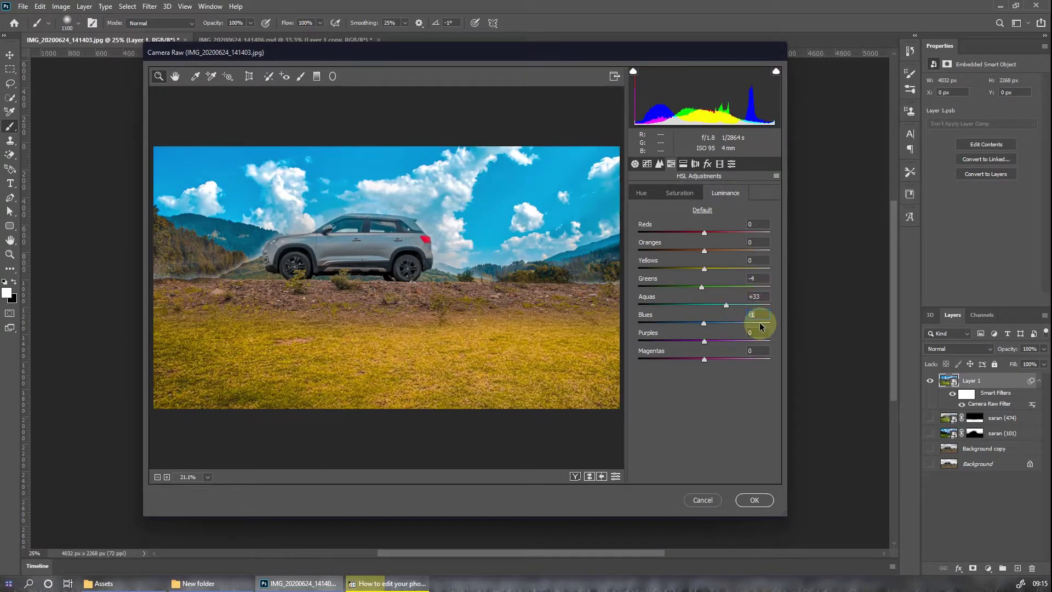
click(643, 195)
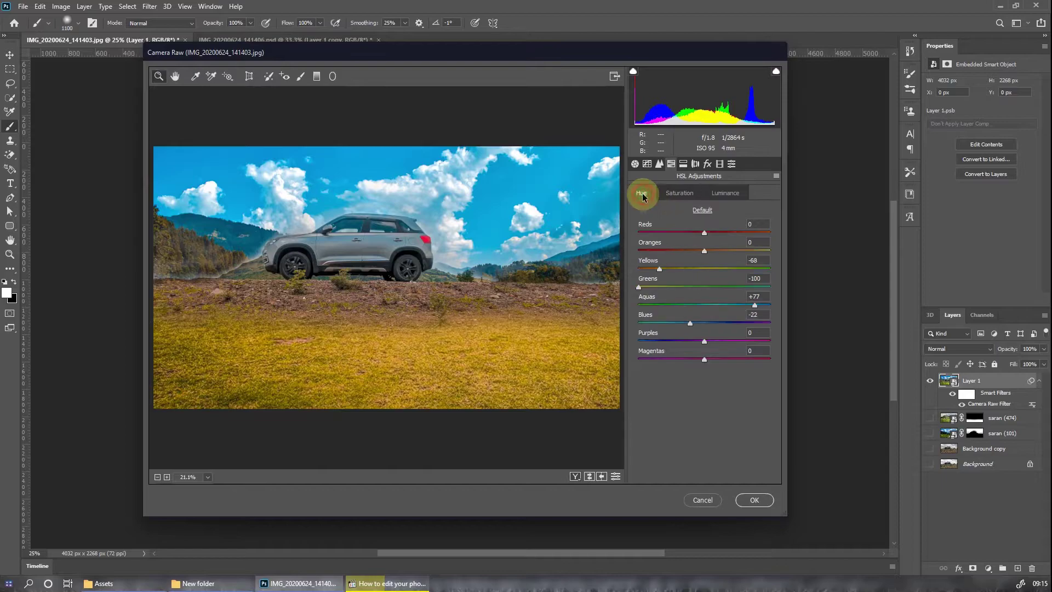
drag(692, 327, 696, 330)
drag(755, 305, 762, 311)
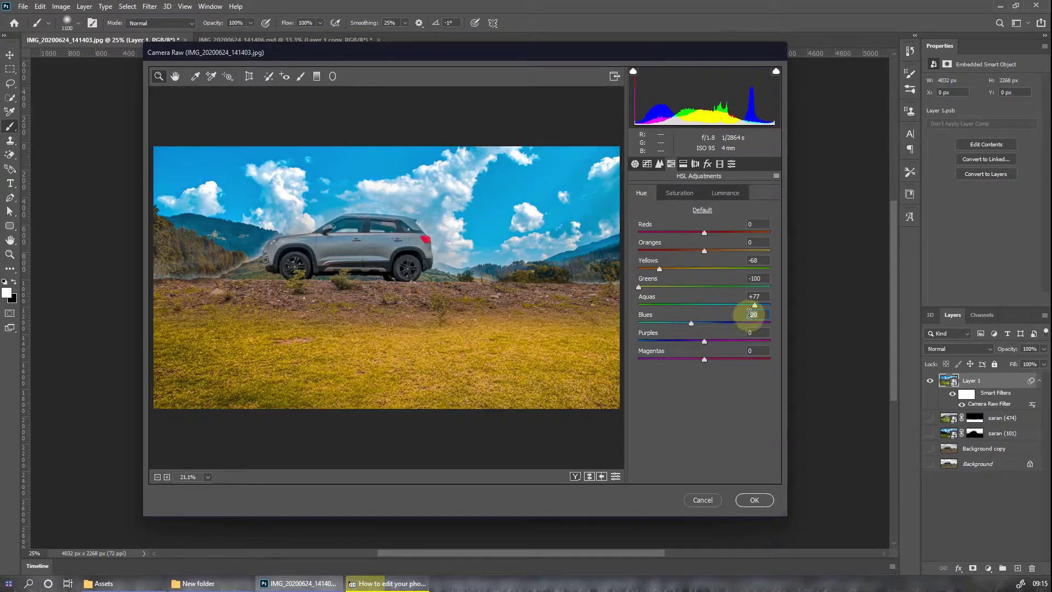
mouse_move(691, 323)
mouse_down()
mouse_move(677, 322)
mouse_move(689, 329)
mouse_up()
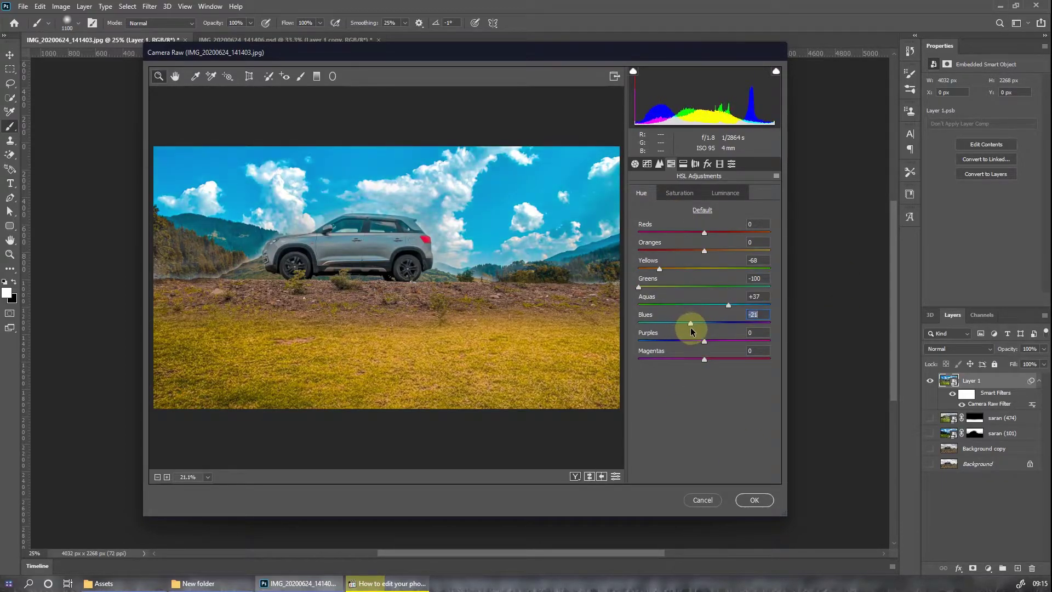
click(755, 500)
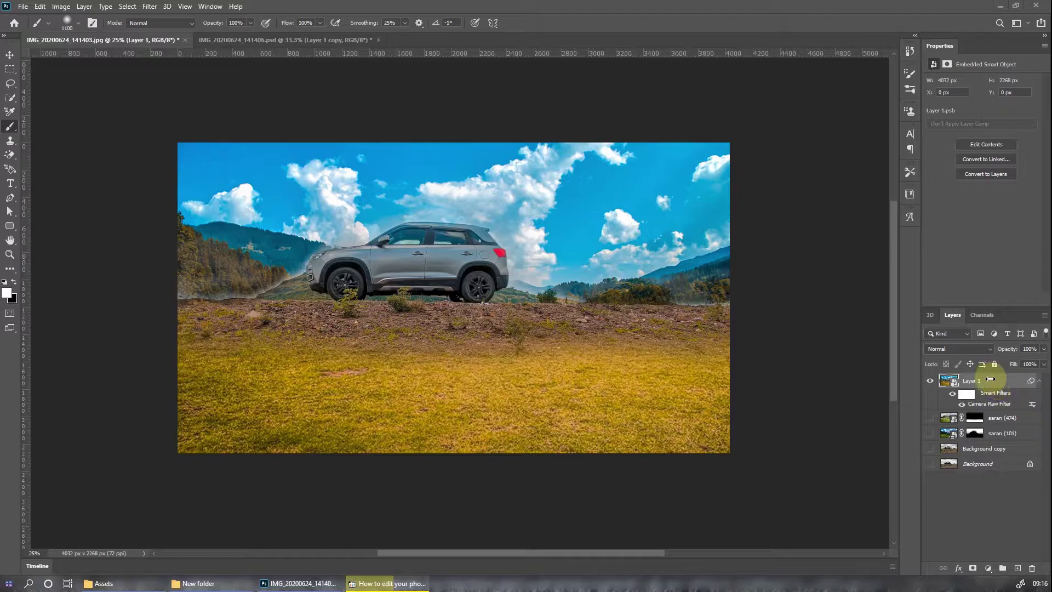
click(149, 6)
- Reopen Camera Raw HSL, shift Yellows/Greens hue and drain Yellows, Greens and Oranges saturation
click(199, 86)
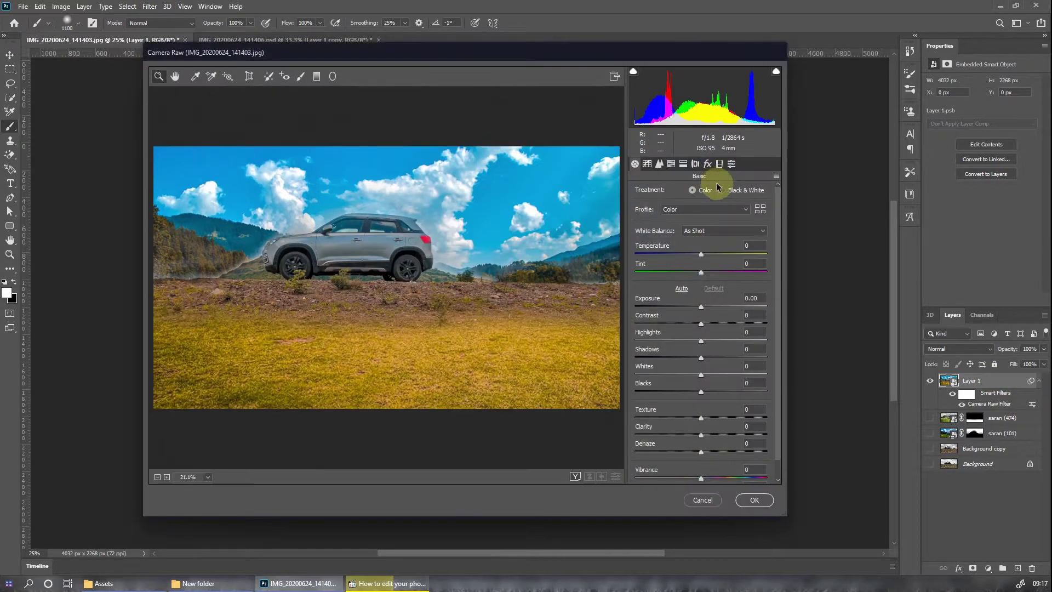
click(673, 164)
mouse_move(703, 270)
mouse_down()
mouse_move(639, 268)
mouse_move(607, 291)
mouse_up()
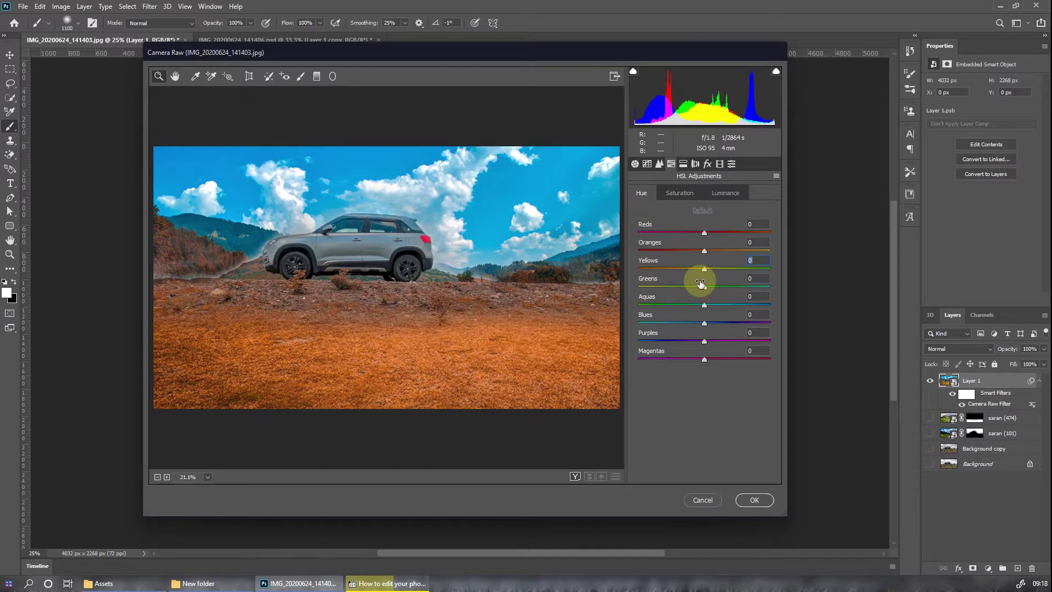
click(679, 192)
drag(705, 269, 611, 269)
drag(704, 287, 593, 290)
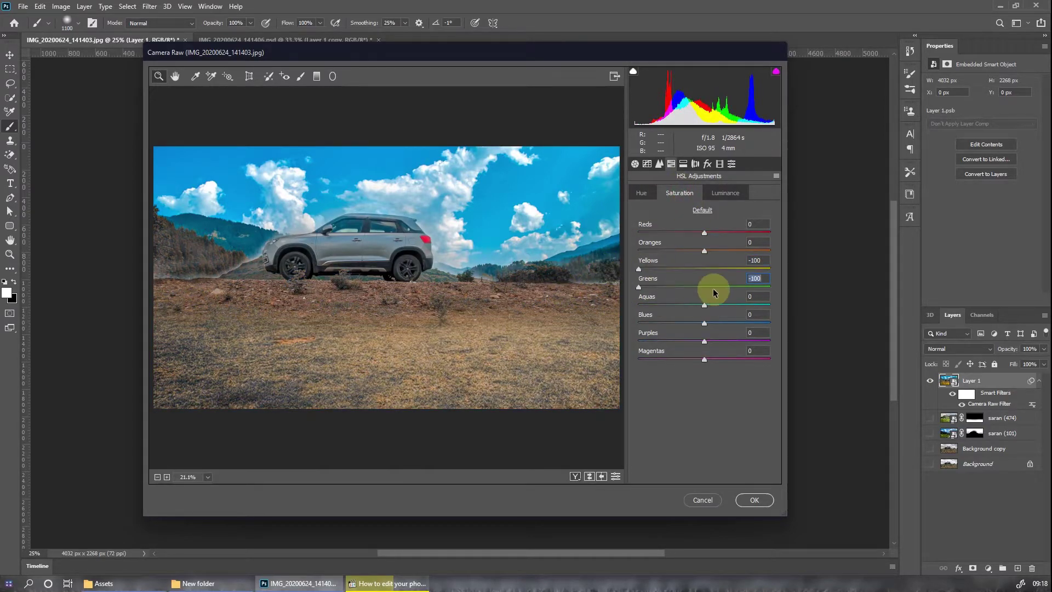
drag(704, 251, 616, 255)
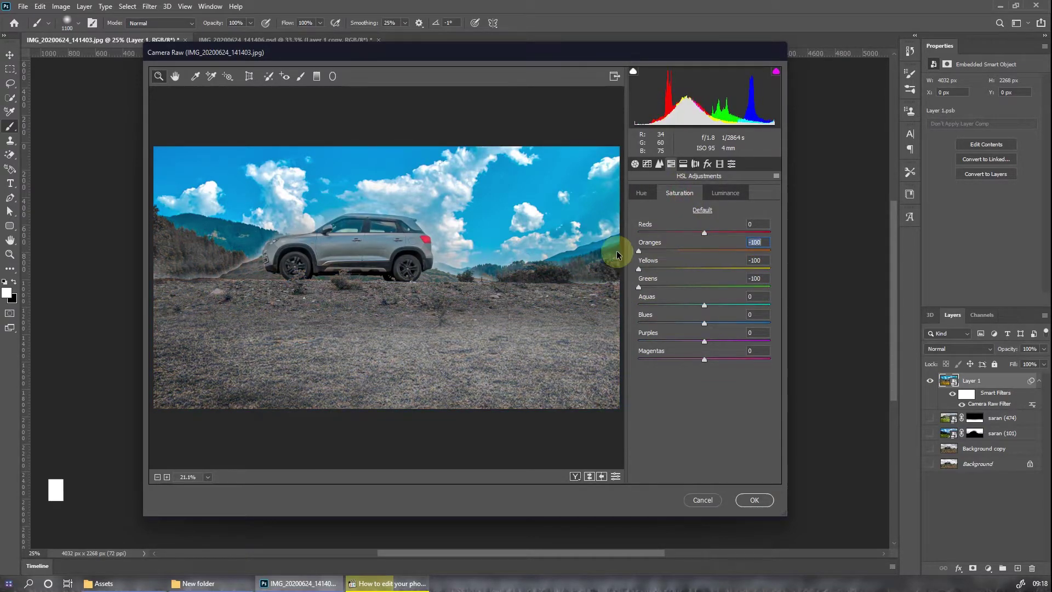
- Set Reds saturation +13, Aquas +68, boost Blues, Yellows -100, and hue Aquas -25, Blues -3
drag(705, 233, 713, 235)
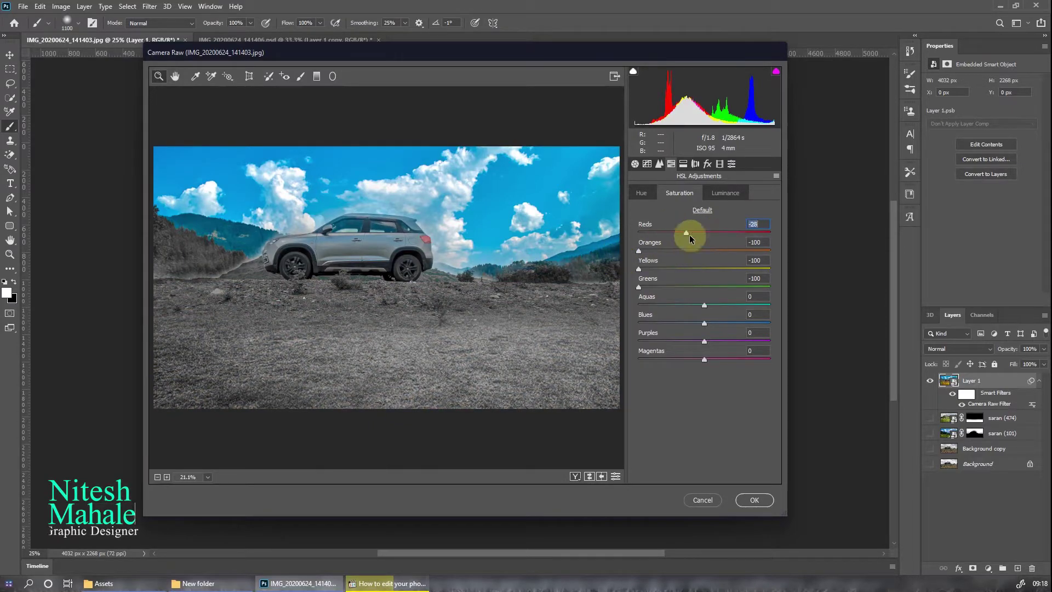
drag(704, 305, 749, 305)
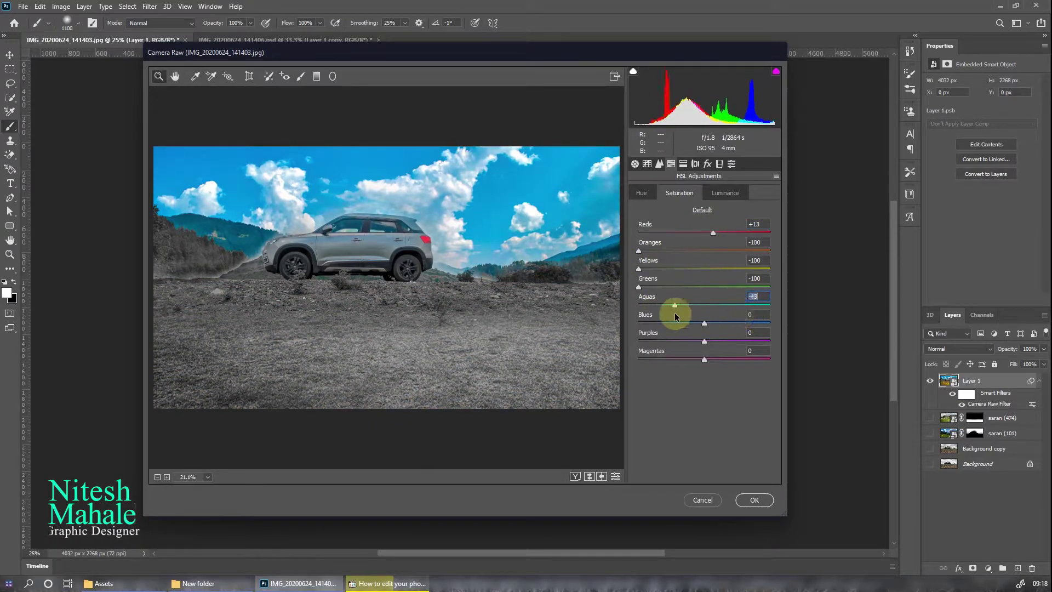
drag(704, 330, 738, 338)
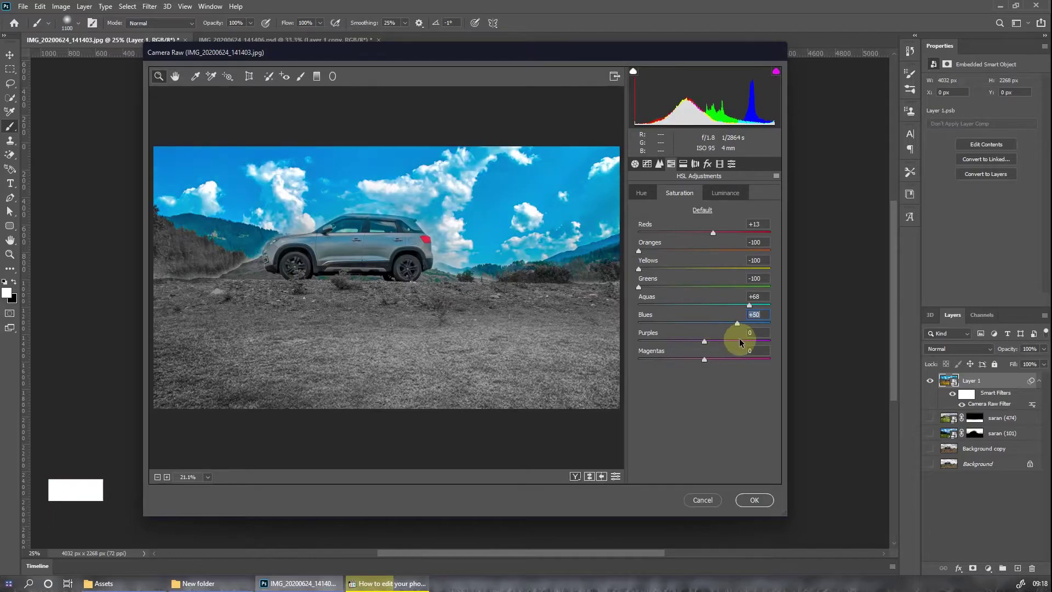
drag(655, 271, 629, 289)
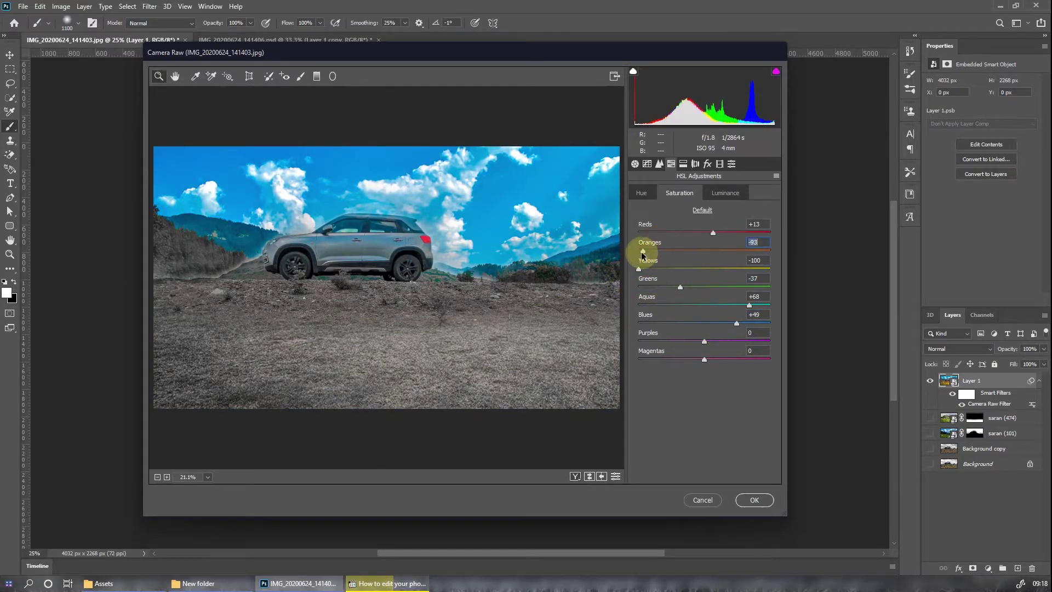
click(642, 195)
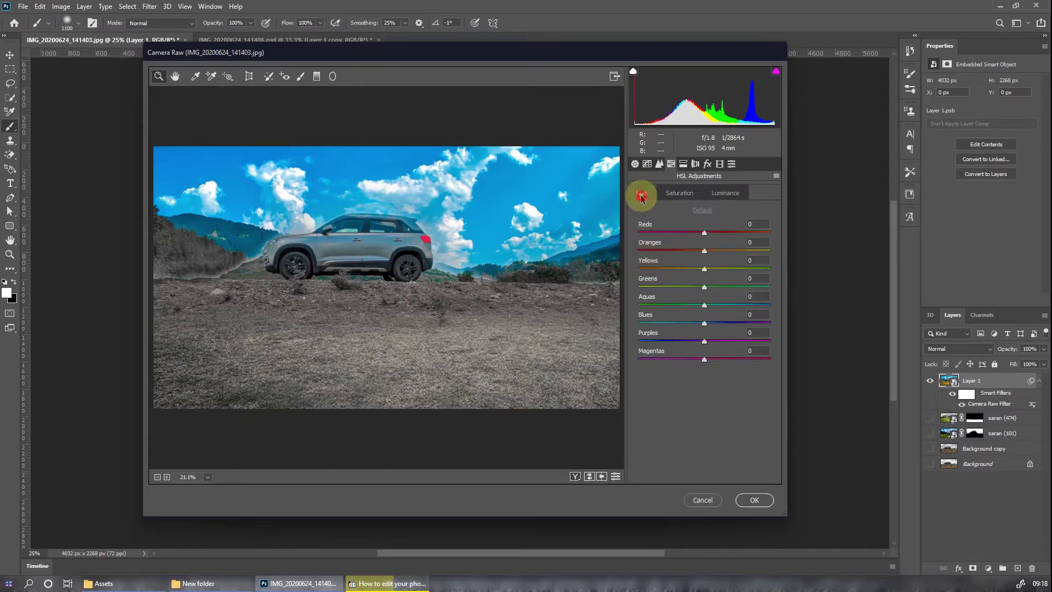
drag(707, 315, 711, 308)
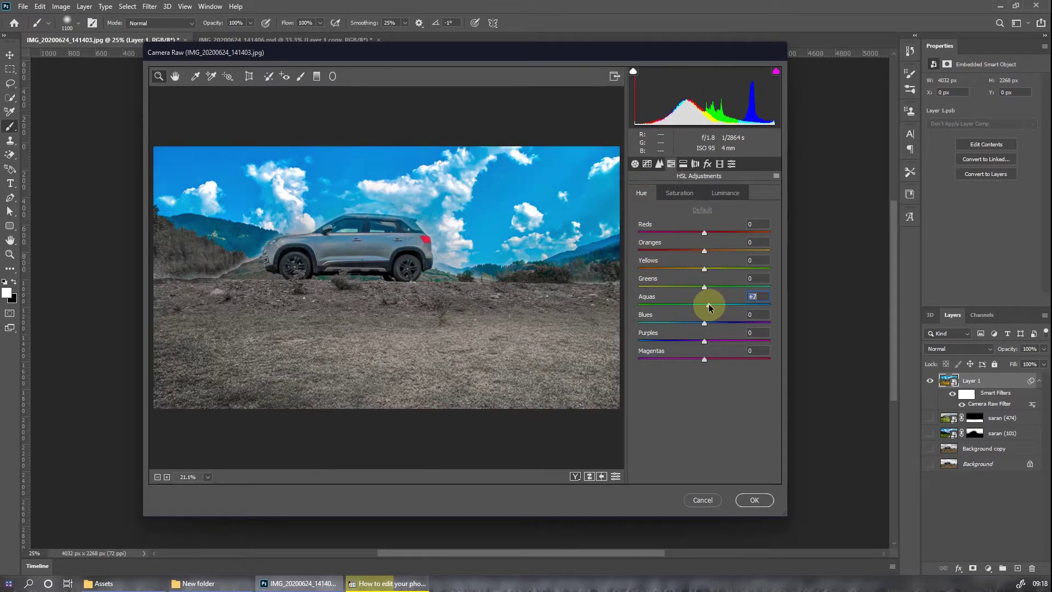
drag(705, 325, 695, 321)
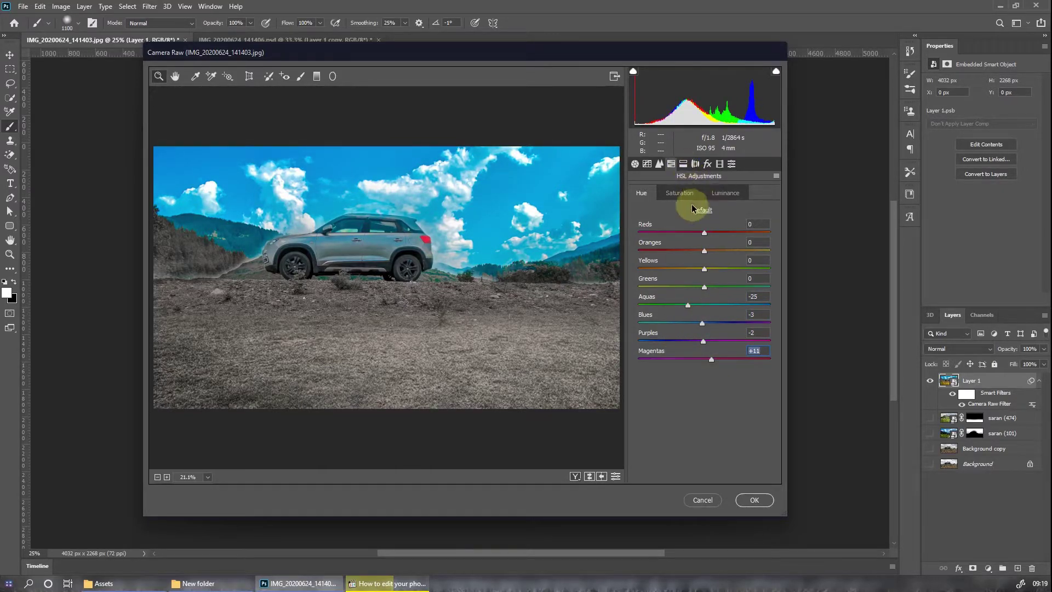
click(722, 192)
- Tint the highlights blue with split-toning hue 227 and apply the Camera Raw filter
click(683, 164)
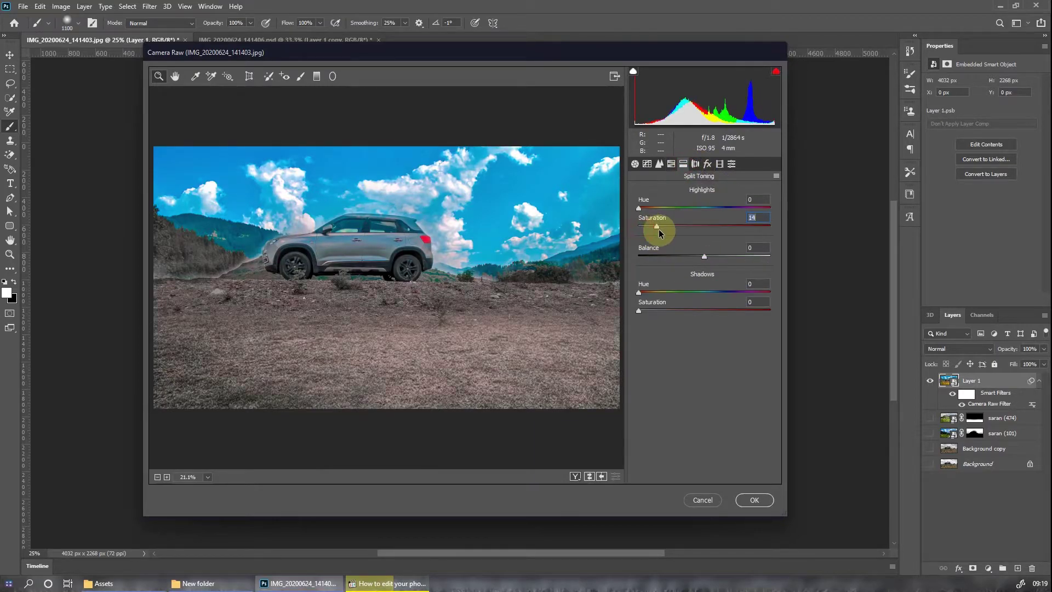
mouse_move(640, 208)
mouse_down()
mouse_move(723, 213)
mouse_move(780, 232)
mouse_move(680, 229)
mouse_up()
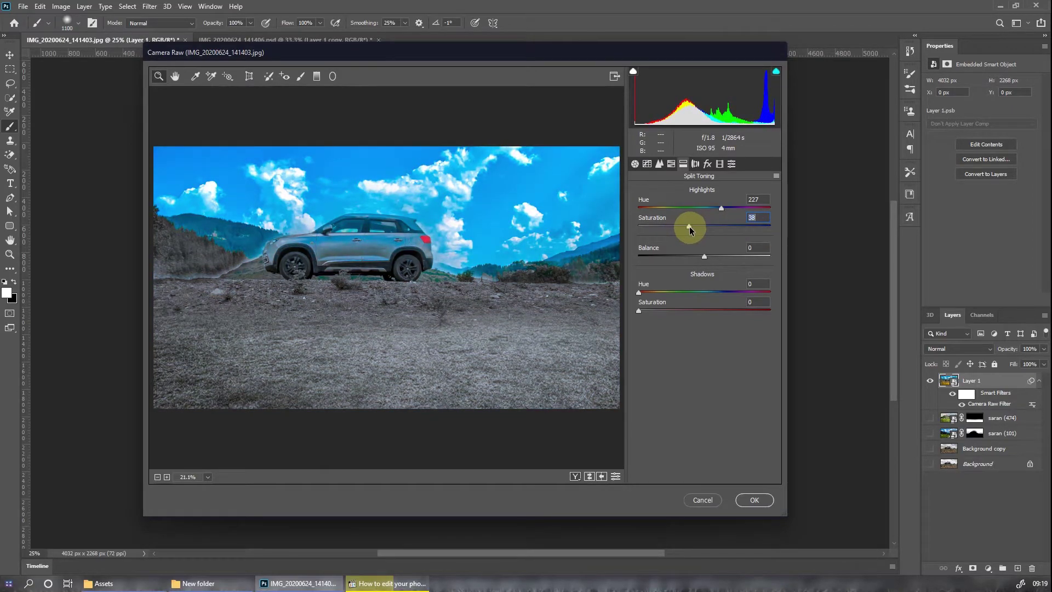
click(754, 500)
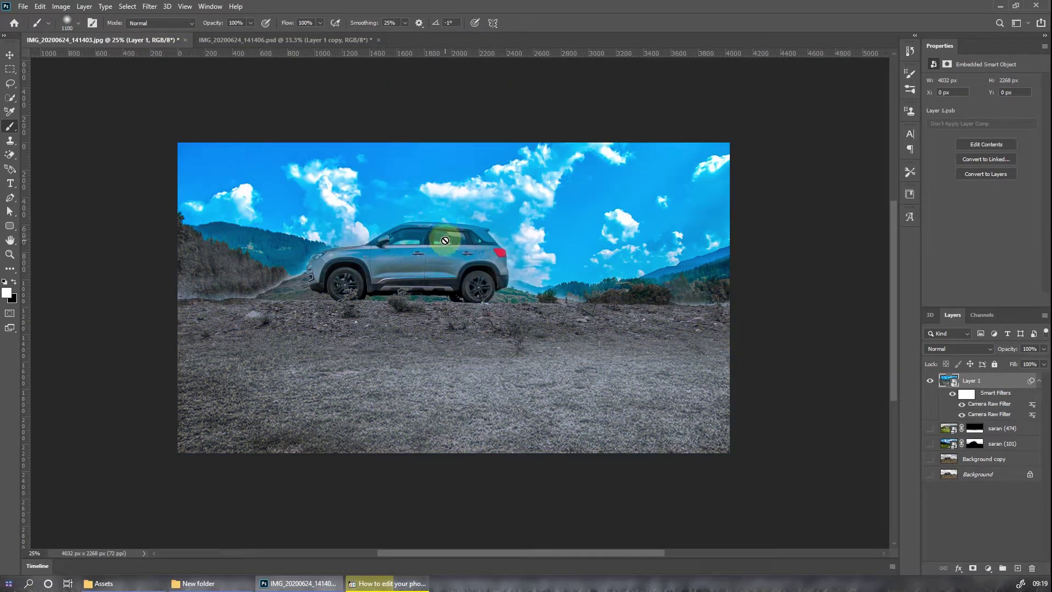
scroll(445, 244, up, 3)
- Rasterize Layer 1 into a pixel layer and switch to the Burn tool
click(599, 181)
click(521, 231)
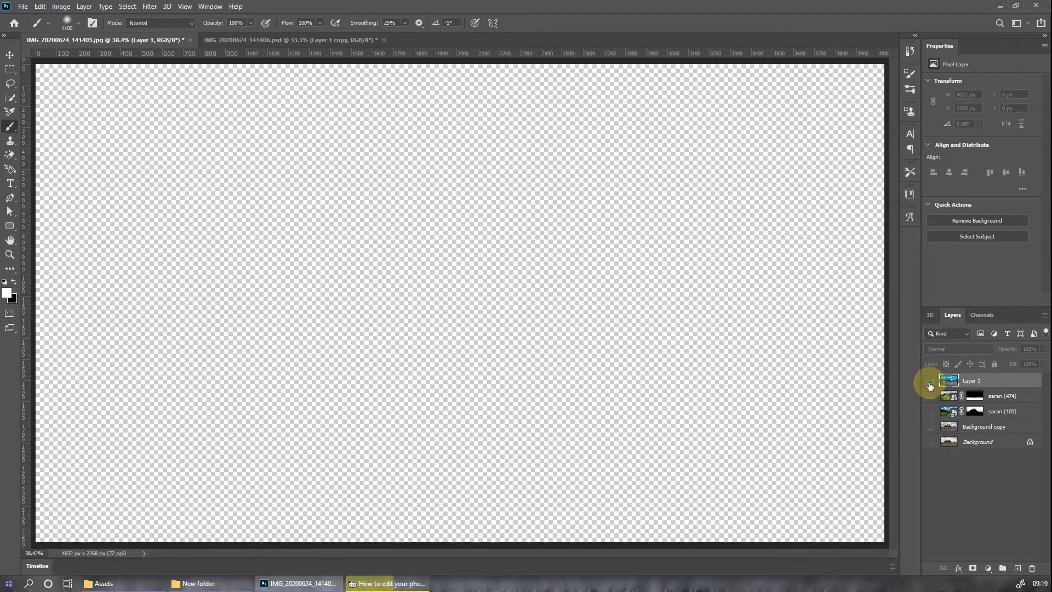
scroll(629, 315, down, 1)
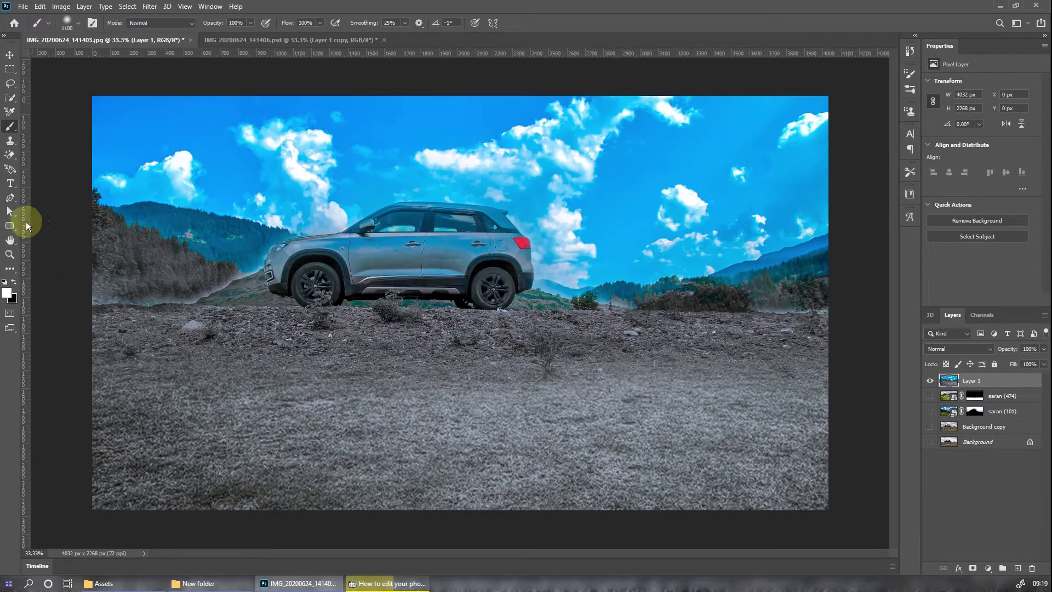
click(10, 268)
right_click(10, 268)
click(78, 466)
- Burn the SUV's front wheel, lower sill, rear wheel arch and side windows darker
drag(393, 277, 329, 309)
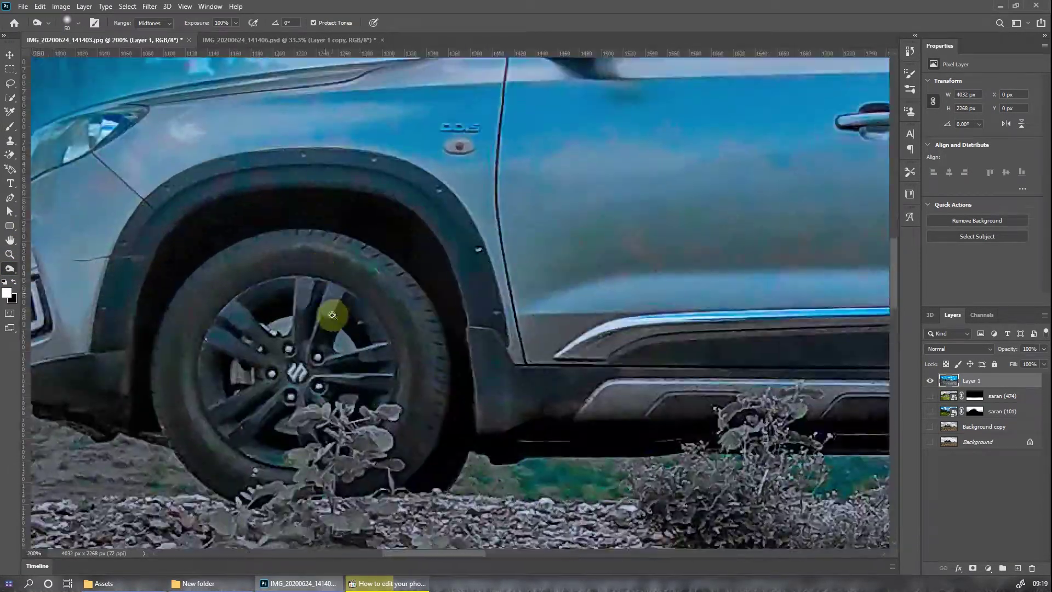
mouse_move(367, 306)
mouse_down()
mouse_move(297, 459)
mouse_move(501, 454)
mouse_move(381, 172)
mouse_move(109, 345)
mouse_up()
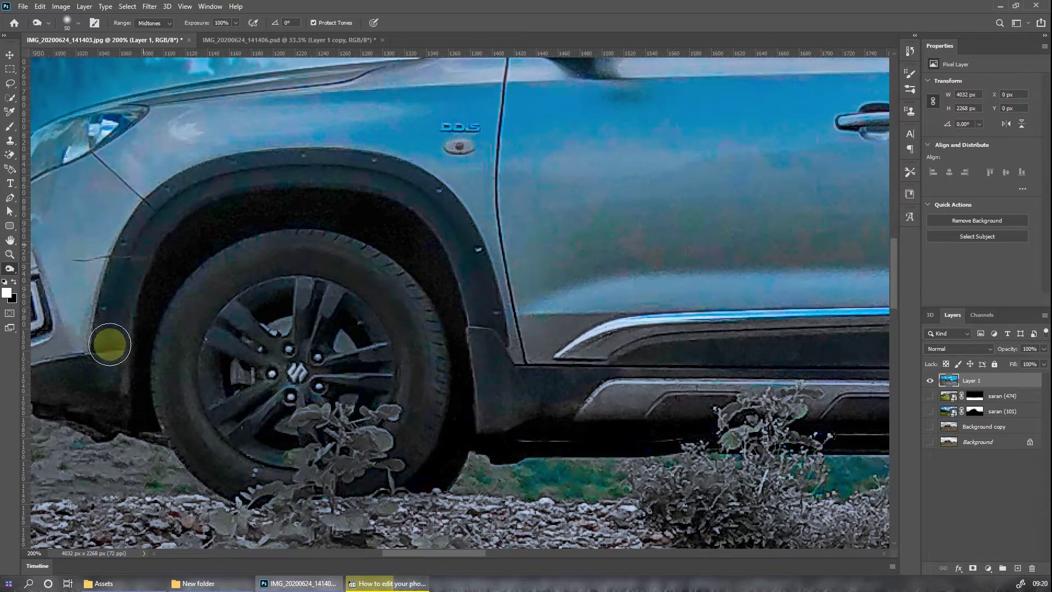
mouse_move(528, 411)
mouse_down()
mouse_move(850, 336)
mouse_move(313, 357)
mouse_move(751, 367)
mouse_move(367, 428)
mouse_up()
scroll(367, 428, right, 10)
mouse_move(339, 371)
mouse_down()
mouse_move(614, 259)
mouse_move(708, 315)
mouse_move(375, 353)
mouse_move(470, 435)
mouse_move(419, 458)
mouse_move(468, 416)
mouse_up()
drag(485, 56, 629, 438)
mouse_move(628, 438)
mouse_down()
mouse_move(568, 376)
mouse_move(68, 295)
mouse_move(87, 372)
mouse_move(111, 404)
mouse_move(573, 395)
mouse_move(564, 294)
mouse_move(376, 416)
mouse_move(832, 376)
mouse_move(651, 412)
mouse_up()
- Recentre on the car and fit the whole image on screen
scroll(573, 394, left, 11)
scroll(836, 336, left, 8)
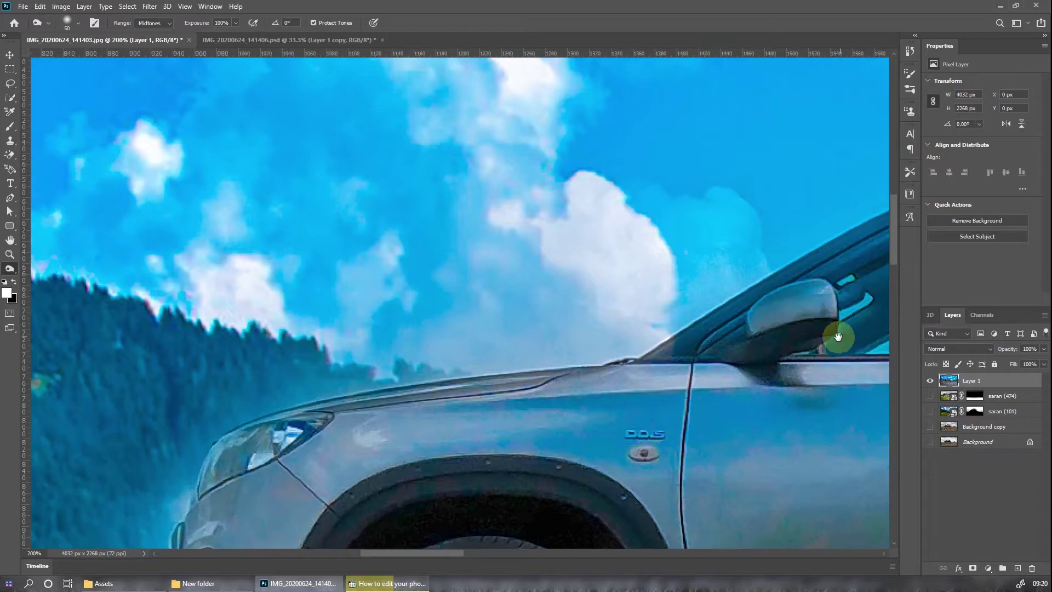
scroll(681, 410, down, 4)
scroll(358, 386, down, 1)
scroll(235, 437, down, 2)
scroll(504, 368, down, 2)
drag(447, 280, 514, 372)
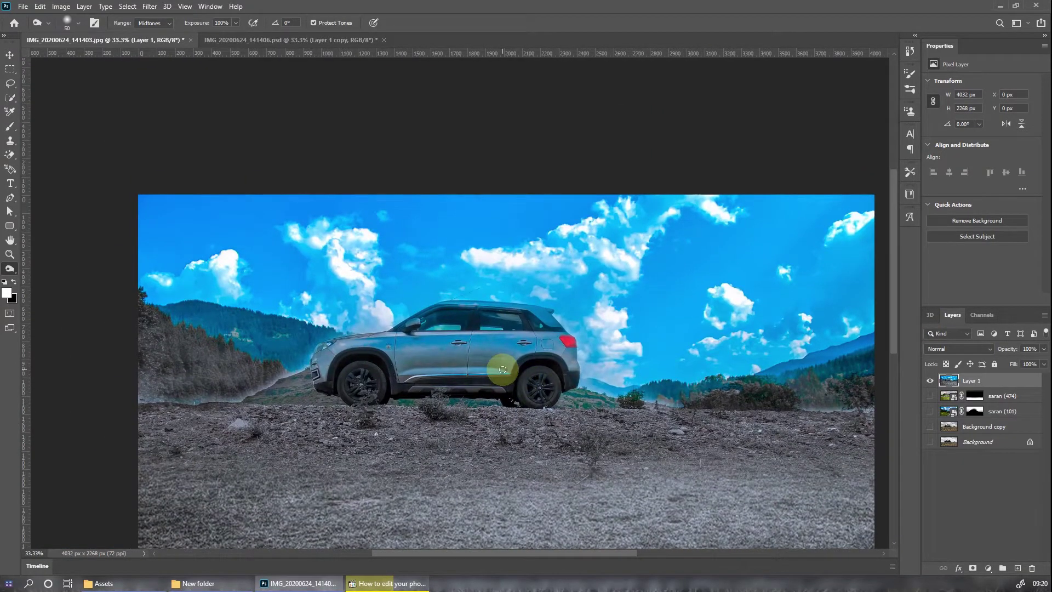
scroll(483, 371, down, 1)
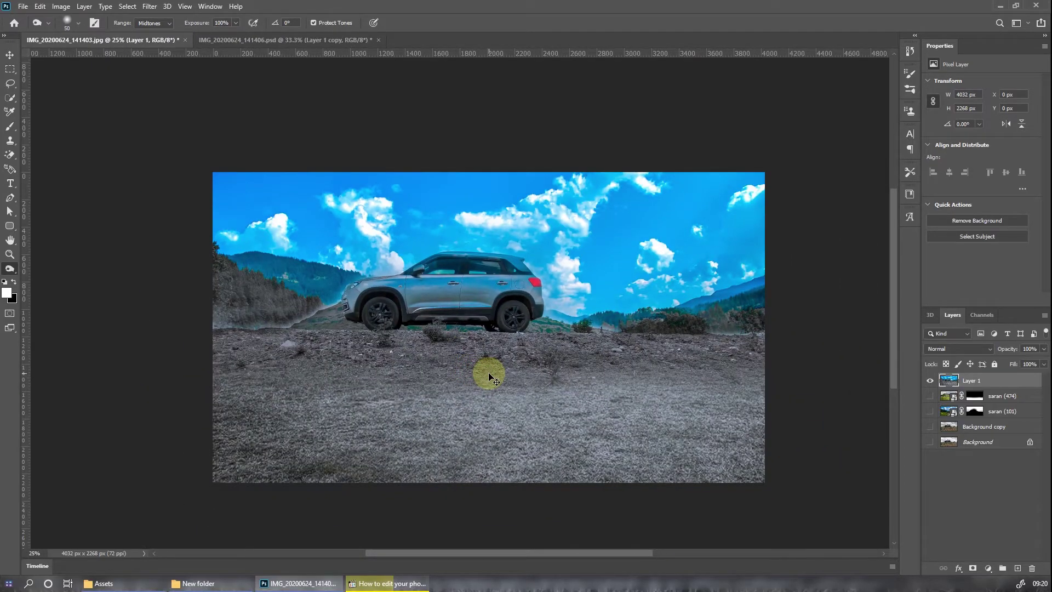
key(ctrl+0)
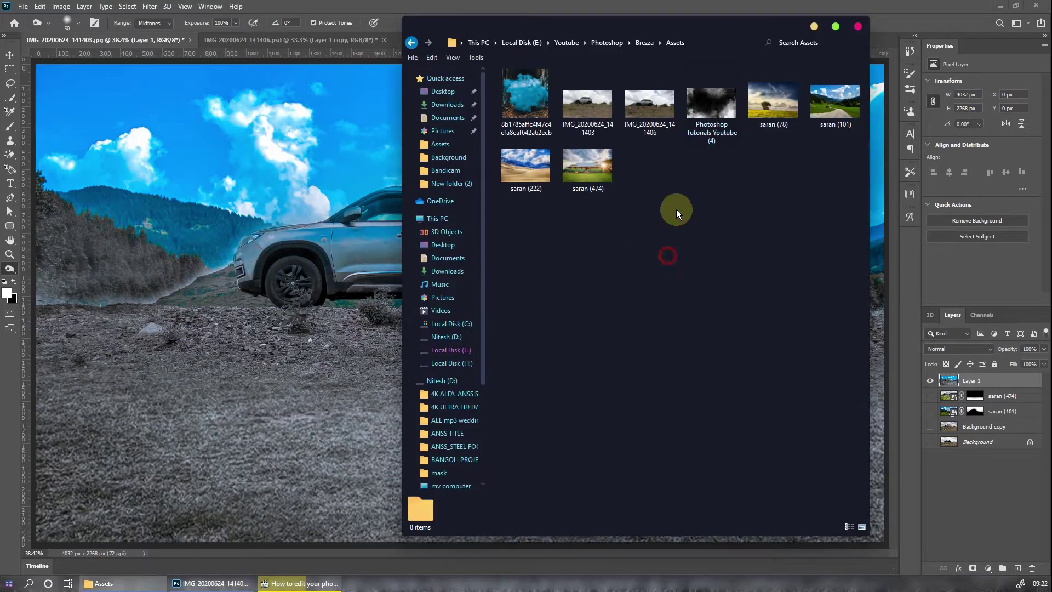
- Place the smoke image into the document and scale it to fill the canvas
drag(701, 126, 296, 360)
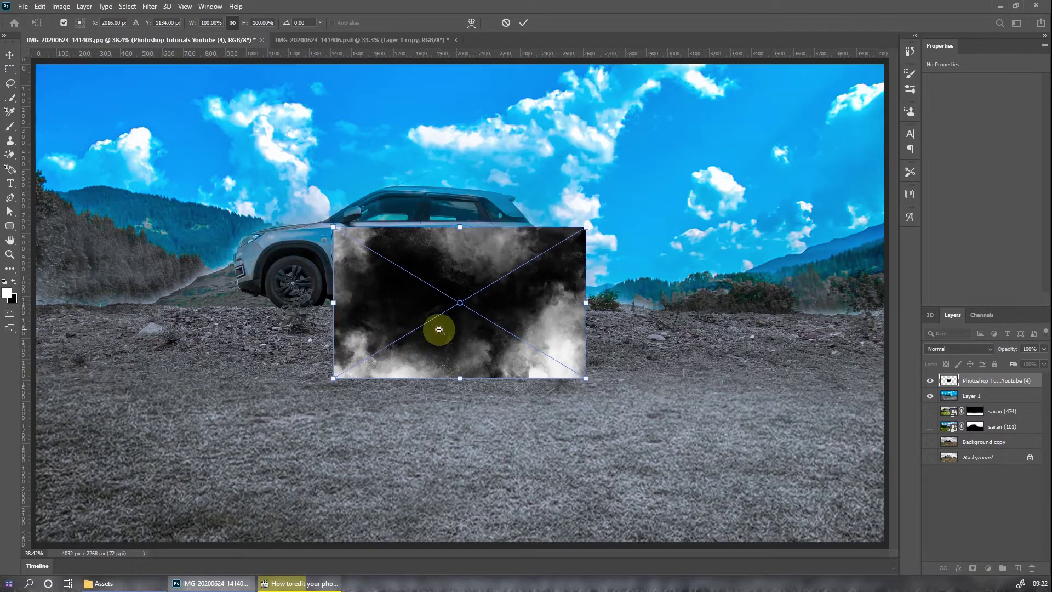
key(ctrl+minus)
key(ctrl+minus)
mouse_move(439, 307)
mouse_down()
mouse_move(305, 220)
mouse_move(775, 418)
mouse_up()
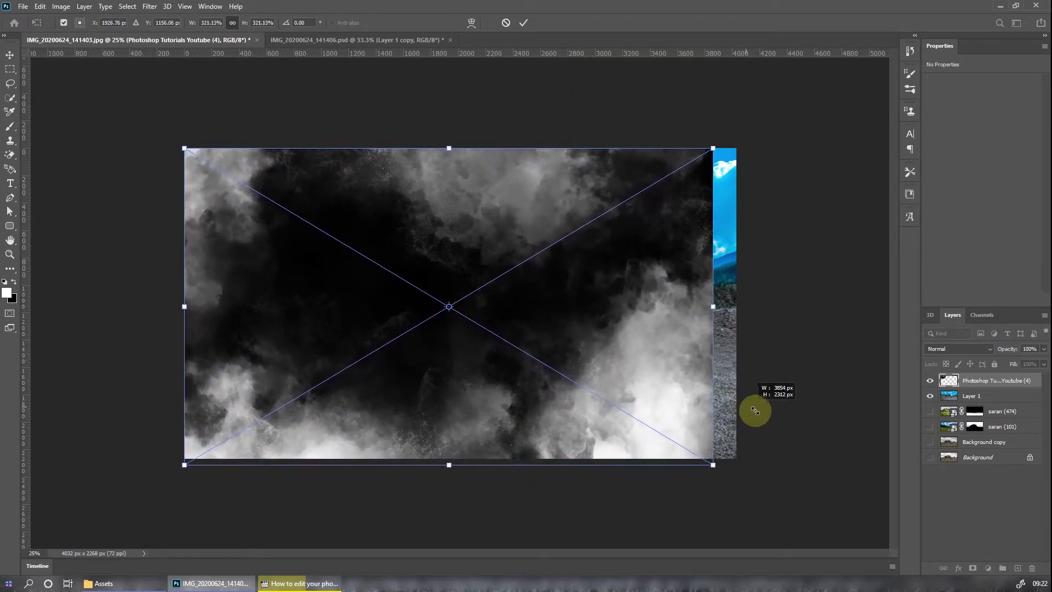
click(521, 22)
- Set the smoke layer to Screen blend mode and soften it with a Gaussian Blur
click(964, 349)
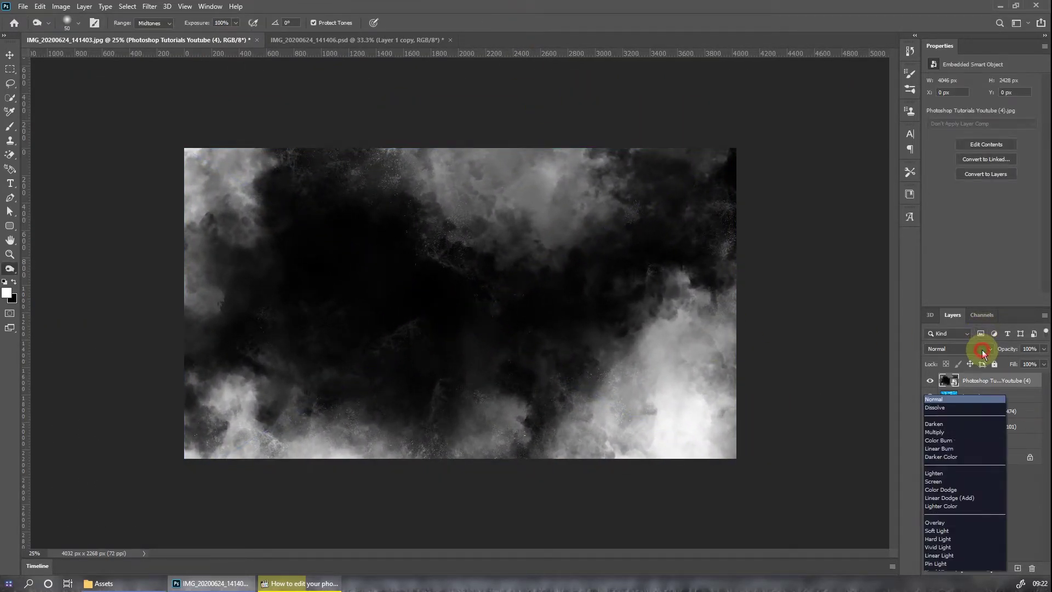
click(962, 393)
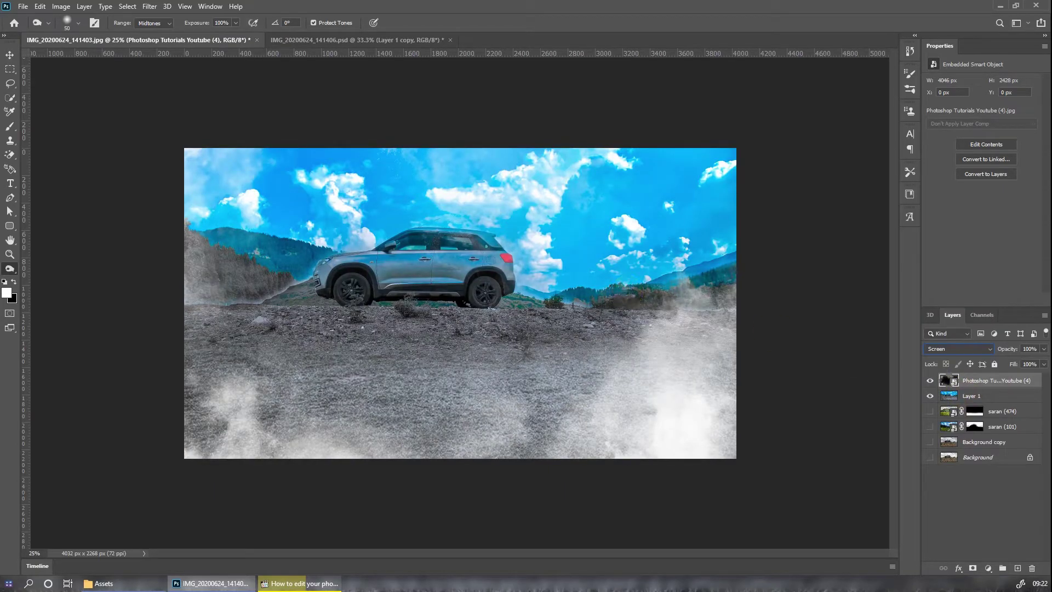
click(150, 6)
click(317, 176)
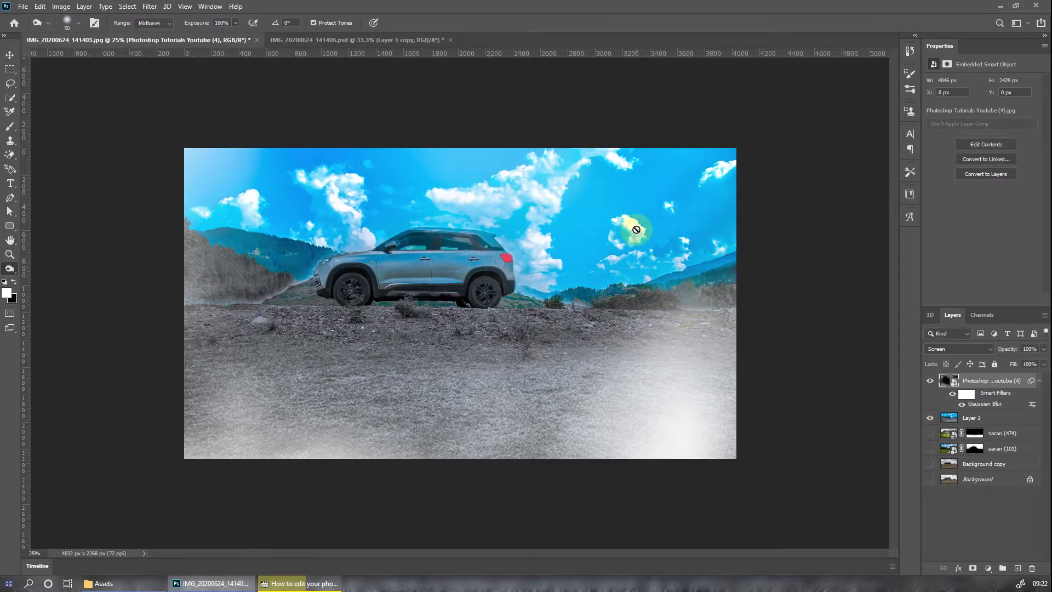
click(979, 380)
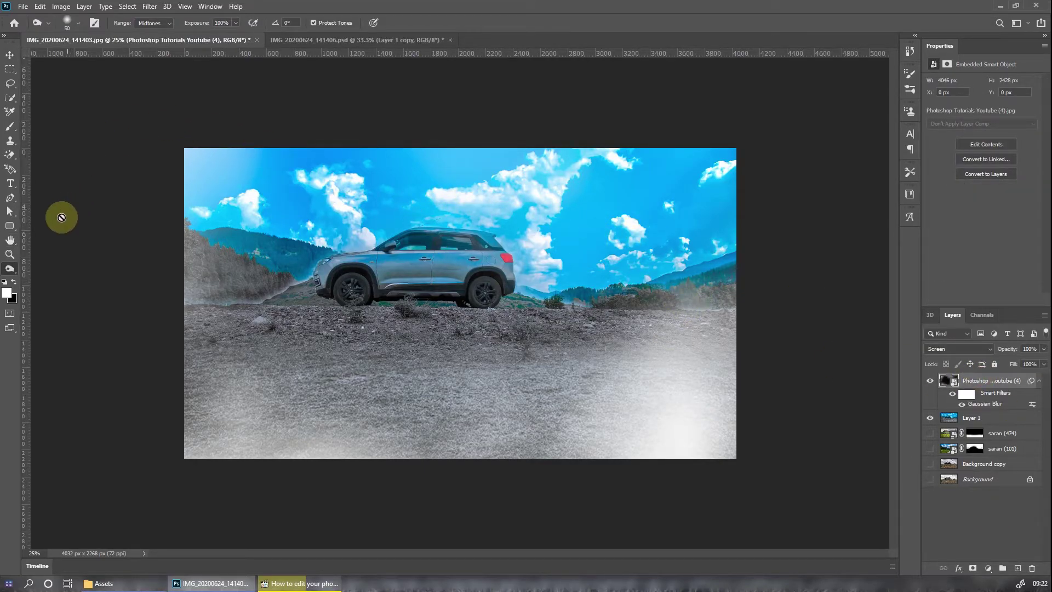
click(10, 55)
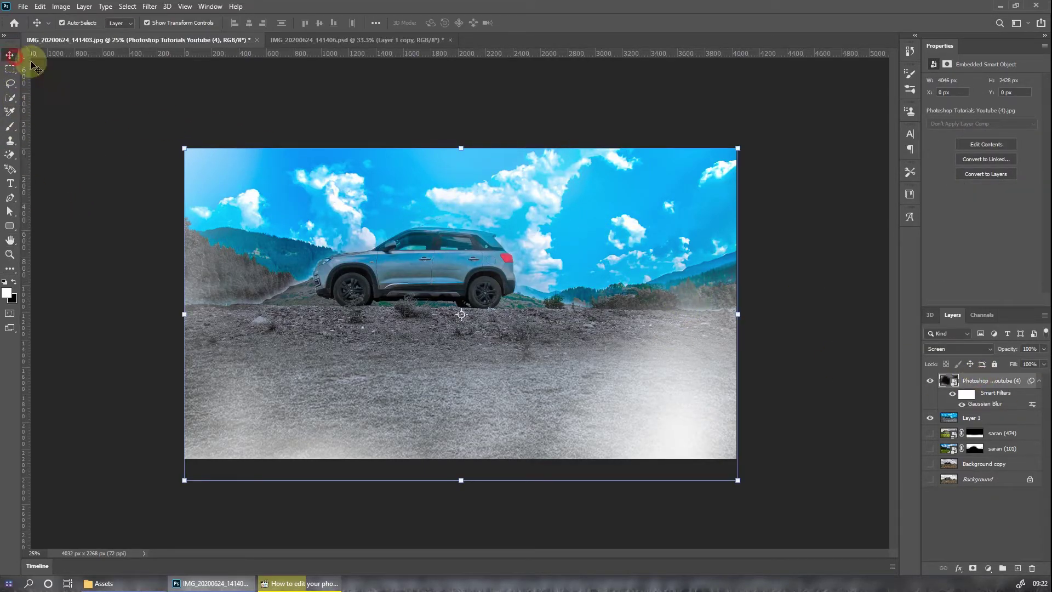
click(812, 268)
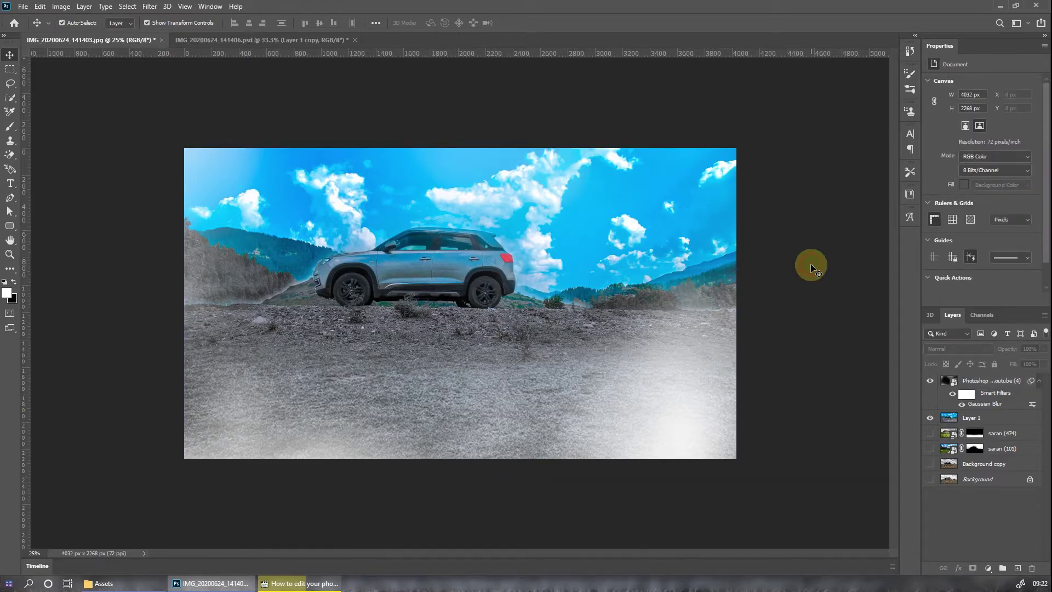
- Add a script signature text layer below the car and color it white
click(10, 183)
click(338, 404)
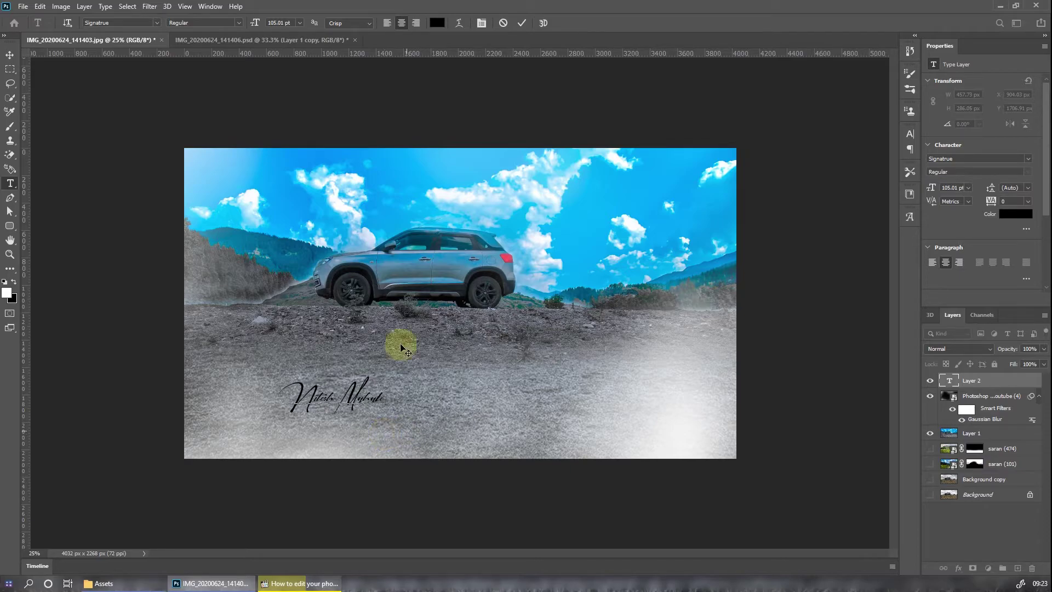
click(521, 23)
click(910, 134)
click(881, 196)
click(557, 341)
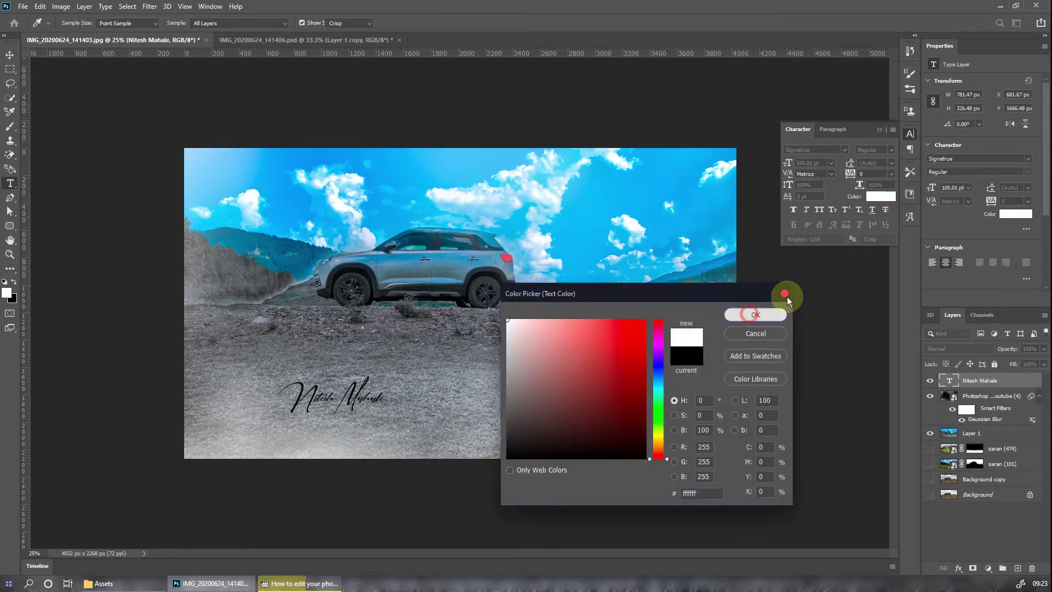
click(756, 311)
- Enlarge the signature text with Free Transform and position it below the car
click(9, 56)
key(ctrl+t)
drag(395, 376, 529, 246)
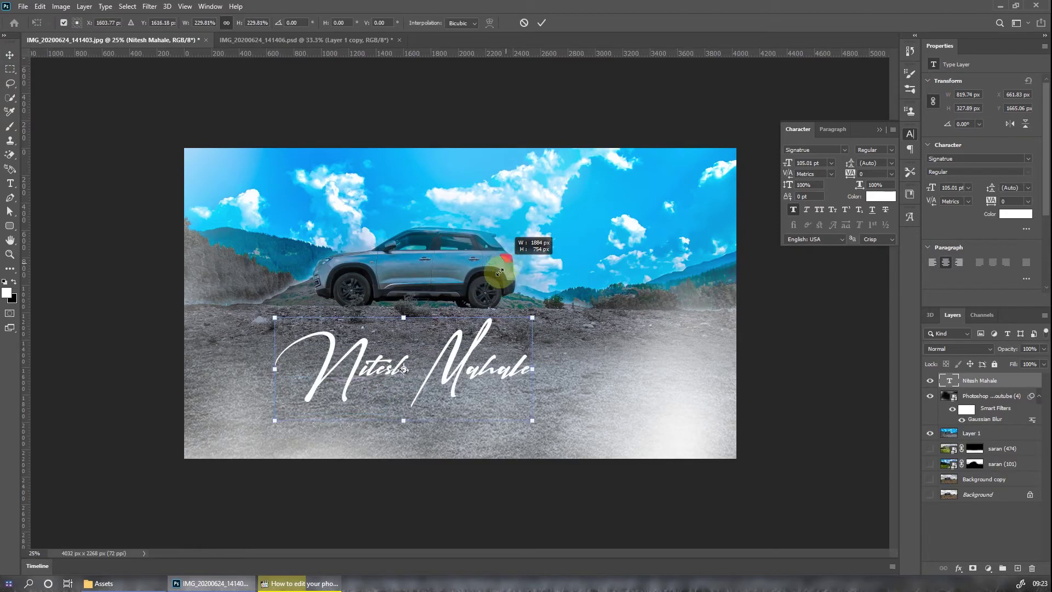
drag(483, 376, 498, 382)
click(541, 22)
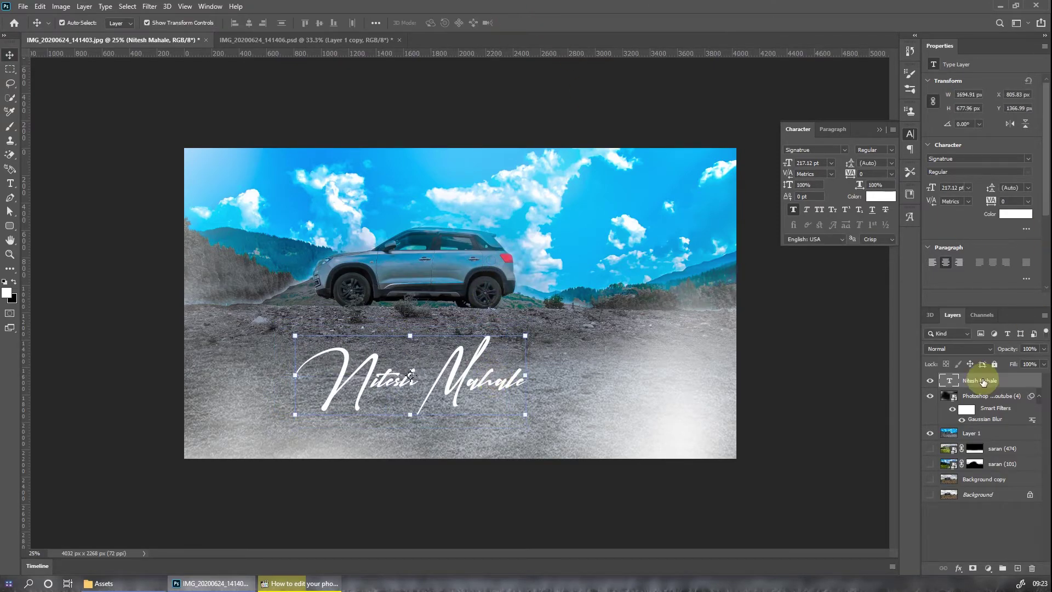
- Fade the signature to partial opacity, nudge it up and right, and fit the image on screen
drag(1008, 350, 986, 355)
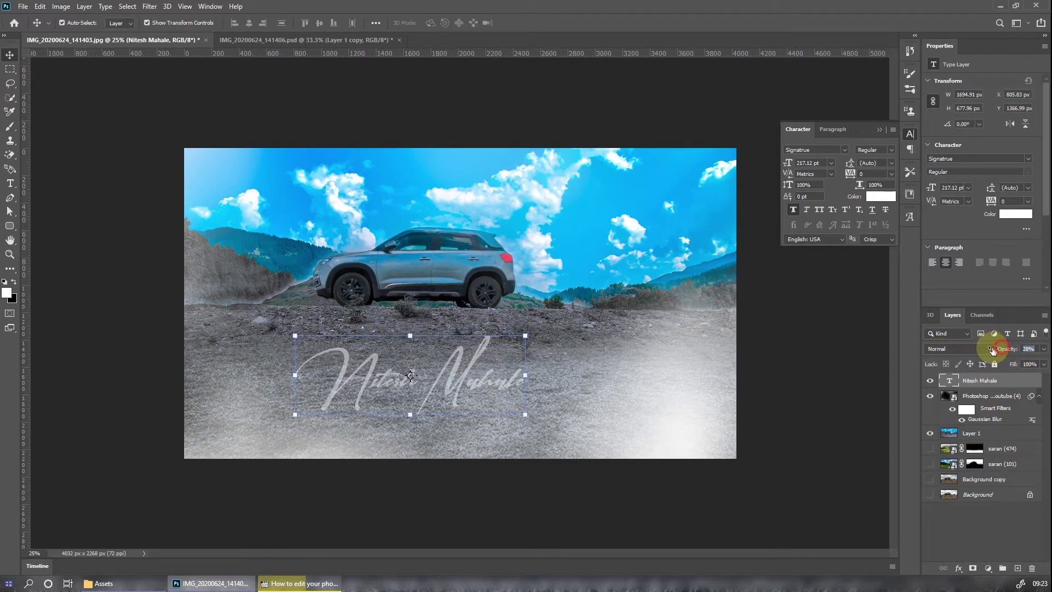
drag(477, 376, 496, 354)
click(775, 340)
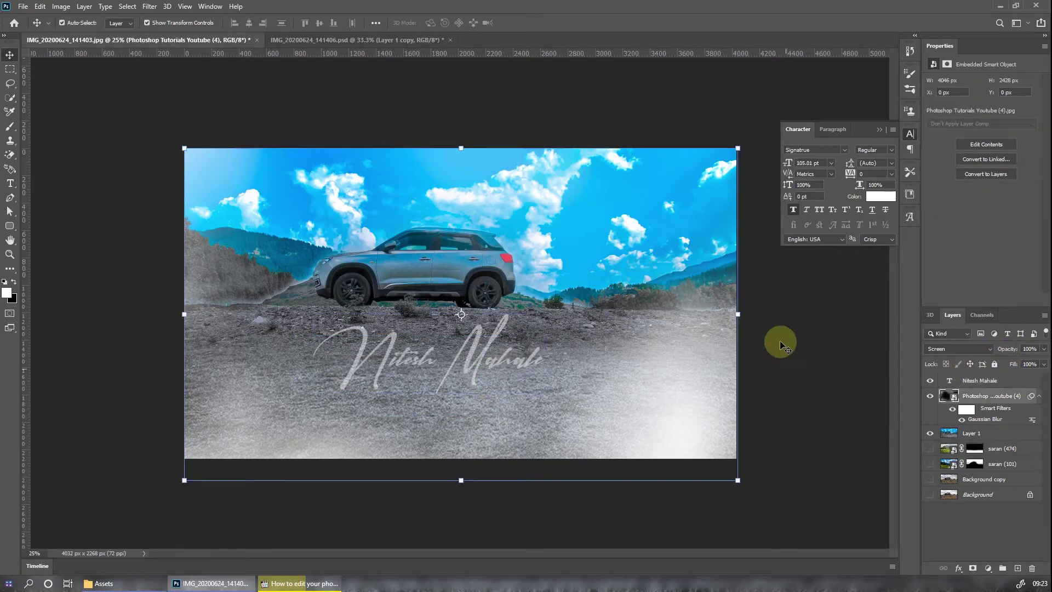
click(879, 129)
key(ctrl+0)
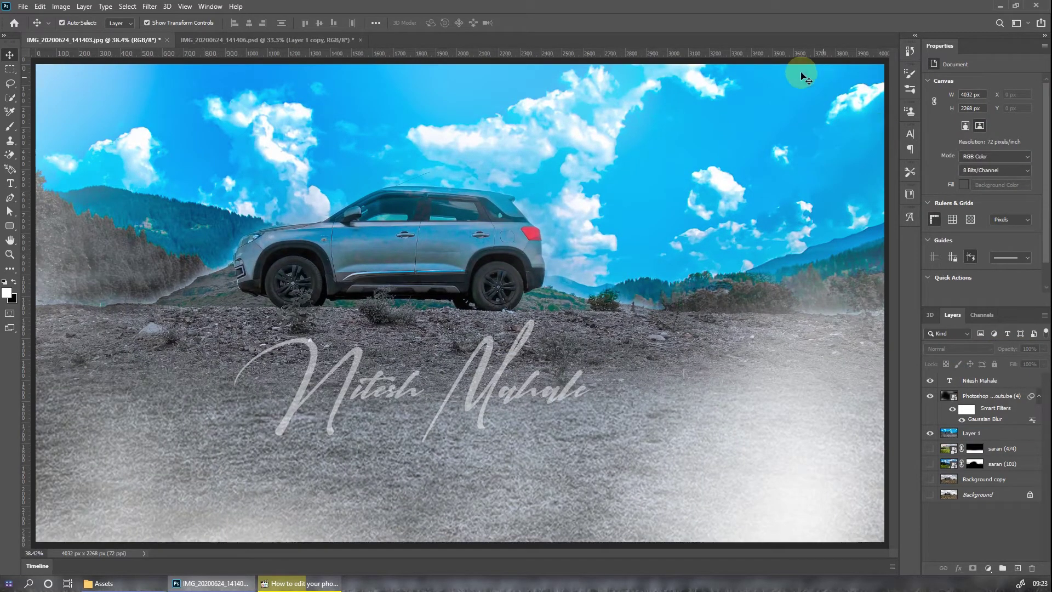
ctrl+click(638, 185)
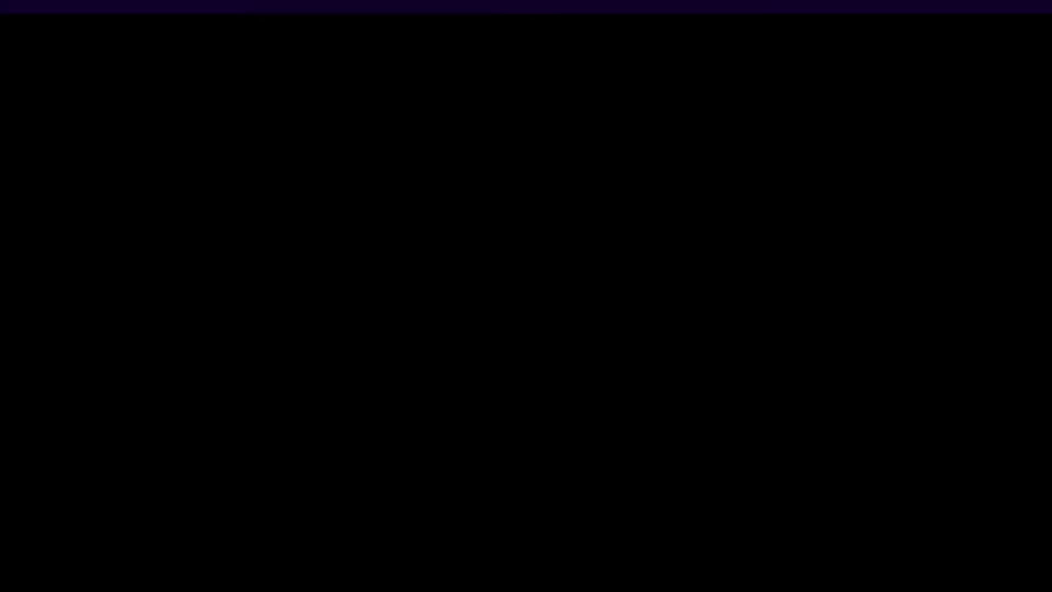